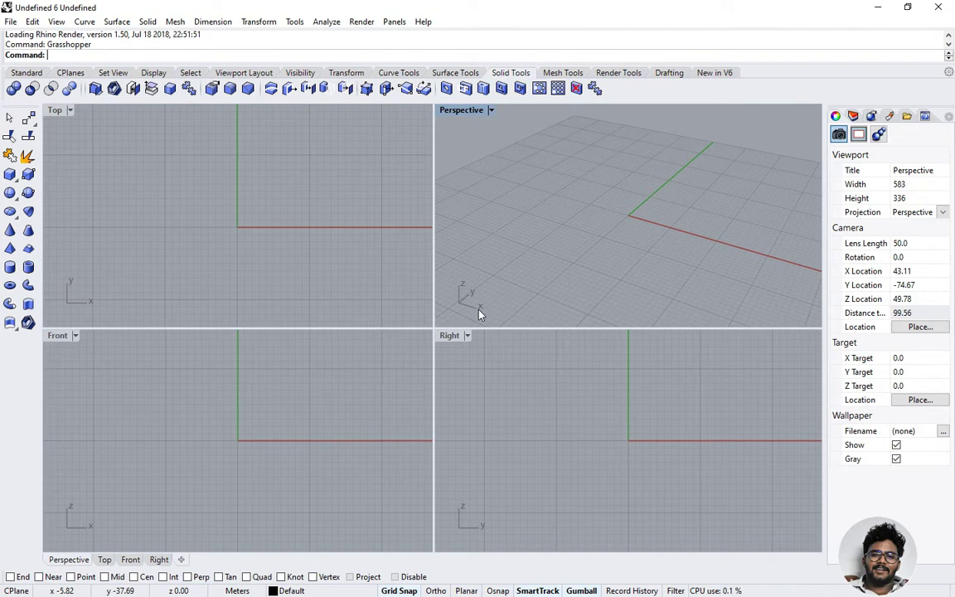
# Step: Recall and run the Grasshopper command at the Rhino prompt to open the editor
pyautogui.press('Up')
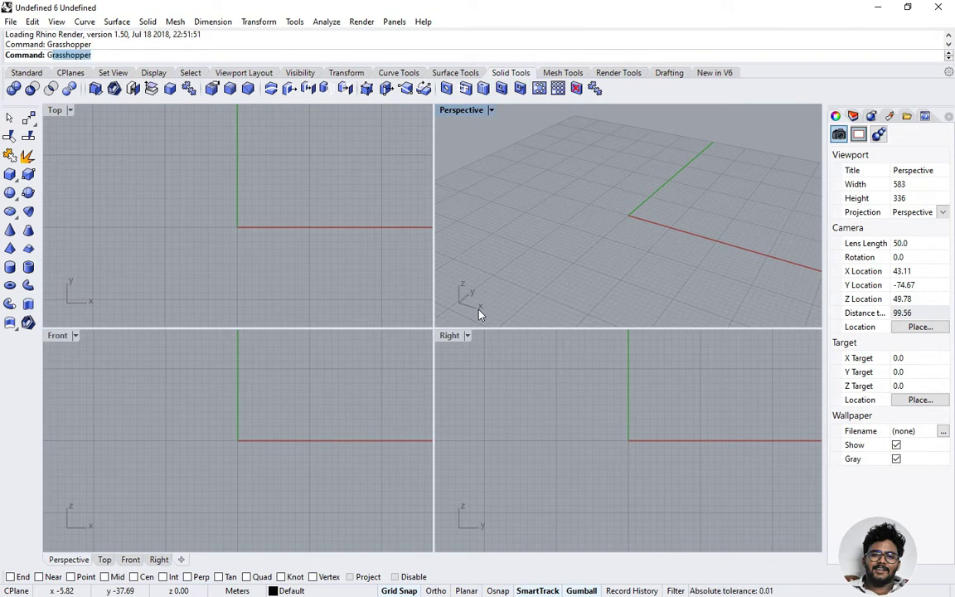
pyautogui.press('Return')
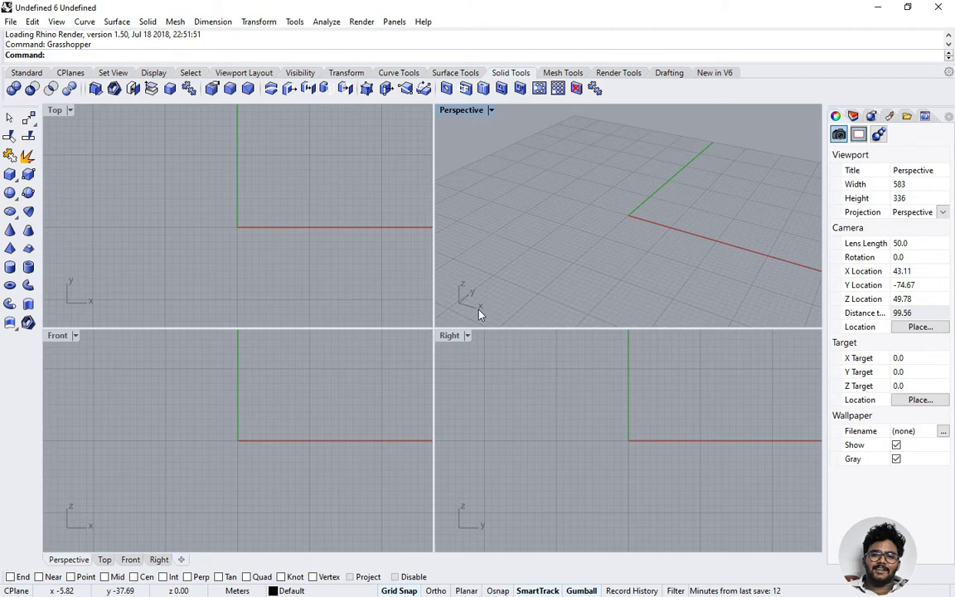
pyautogui.press('Up')
pyautogui.press('Return')
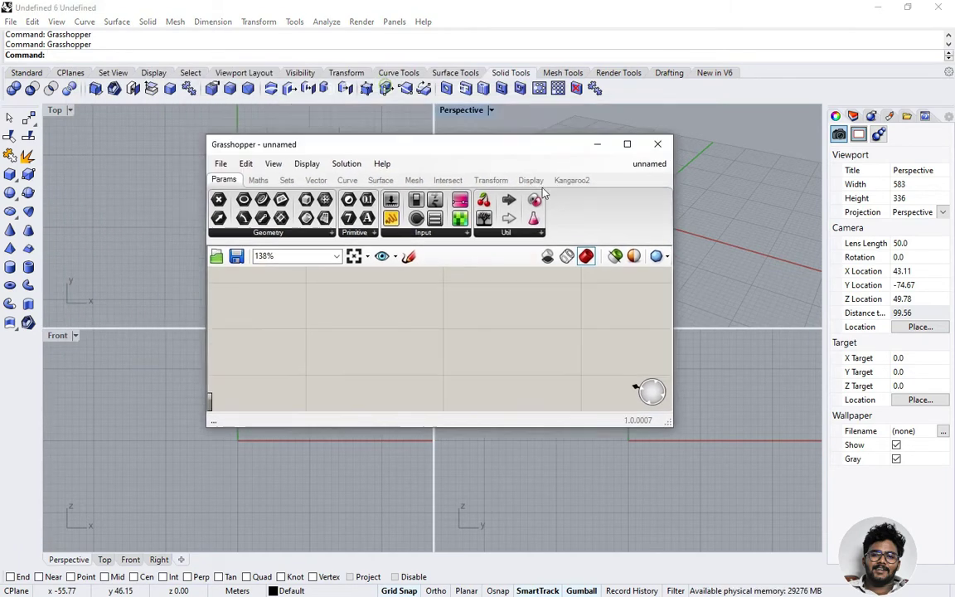
# Step: Dock Grasshopper on the right half beside a maximized, slightly orbited Perspective viewport
pyautogui.moveTo(521, 163); pyautogui.dragTo(294, 278)
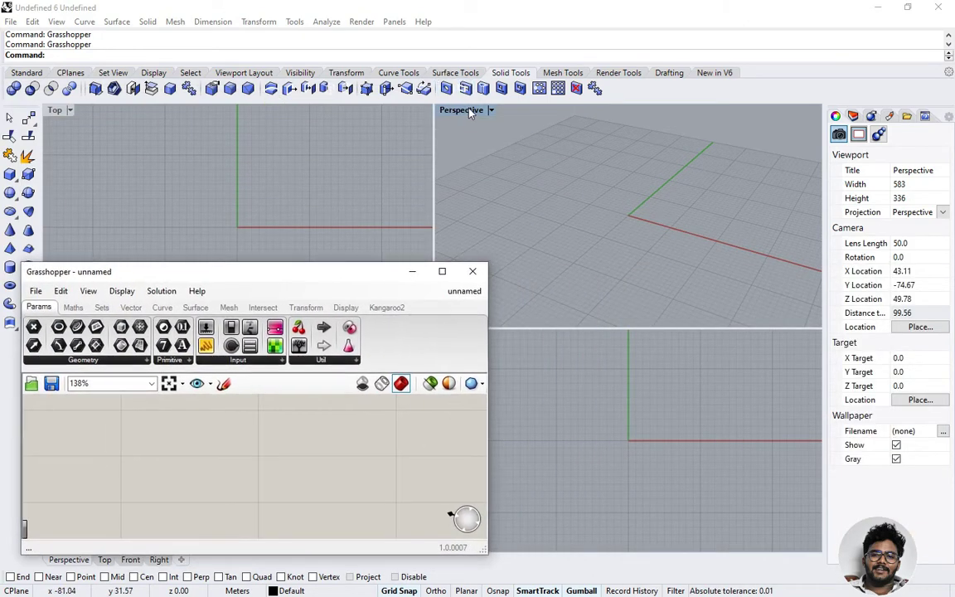
pyautogui.doubleClick(469, 111)
pyautogui.moveTo(368, 276); pyautogui.dragTo(949, 193)
pyautogui.moveTo(437, 9); pyautogui.dragTo(2, 99)
pyautogui.moveTo(255, 348)
pyautogui.mouseDown(button='right')
pyautogui.moveTo(199, 351)
pyautogui.moveTo(335, 332)
pyautogui.moveTo(273, 341)
pyautogui.mouseUp(button='right')
pyautogui.moveTo(188, 332)
pyautogui.mouseDown(button='right')
pyautogui.moveTo(168, 324)
pyautogui.moveTo(178, 328)
pyautogui.mouseUp(button='right')
pyautogui.doubleClick(627, 267)
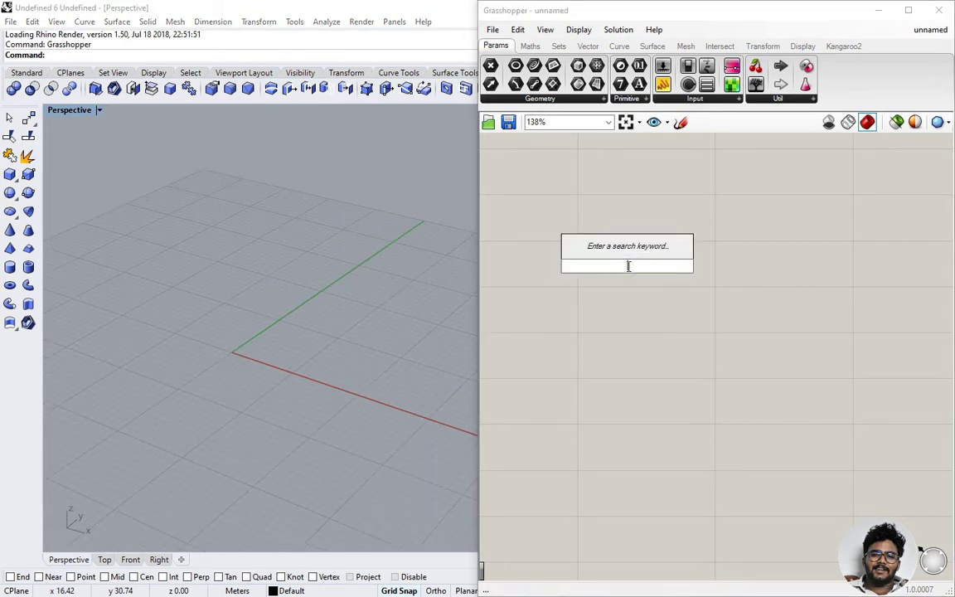
# Step: Remove a Curve parameter that was added to the canvas by mistake
pyautogui.click(679, 313)
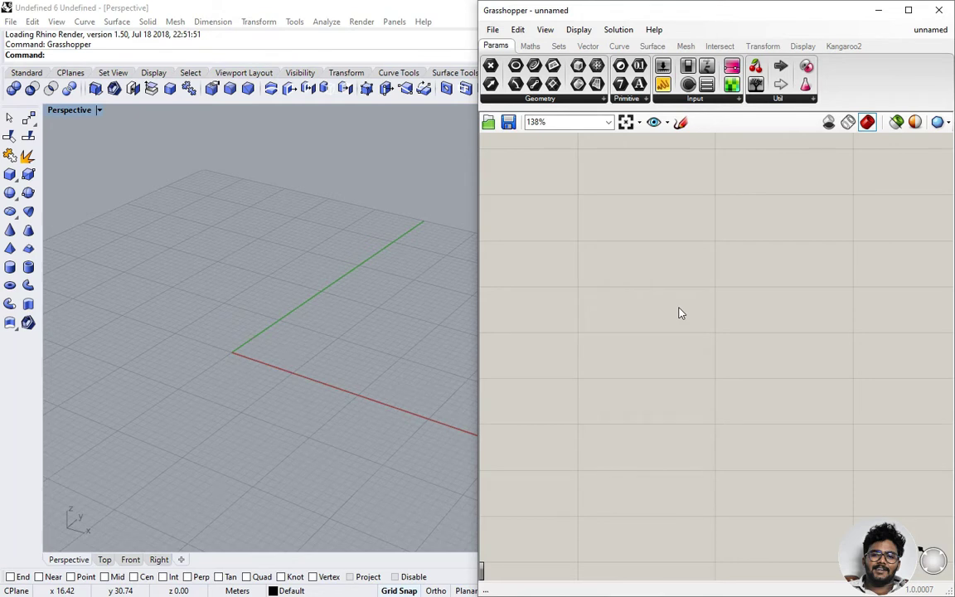
pyautogui.doubleClick(678, 314)
pyautogui.moveTo(516, 66); pyautogui.dragTo(618, 236)
pyautogui.press('Delete')
# Step: Search 'construct' and place a Construct Point component on the canvas
pyautogui.doubleClick(685, 318)
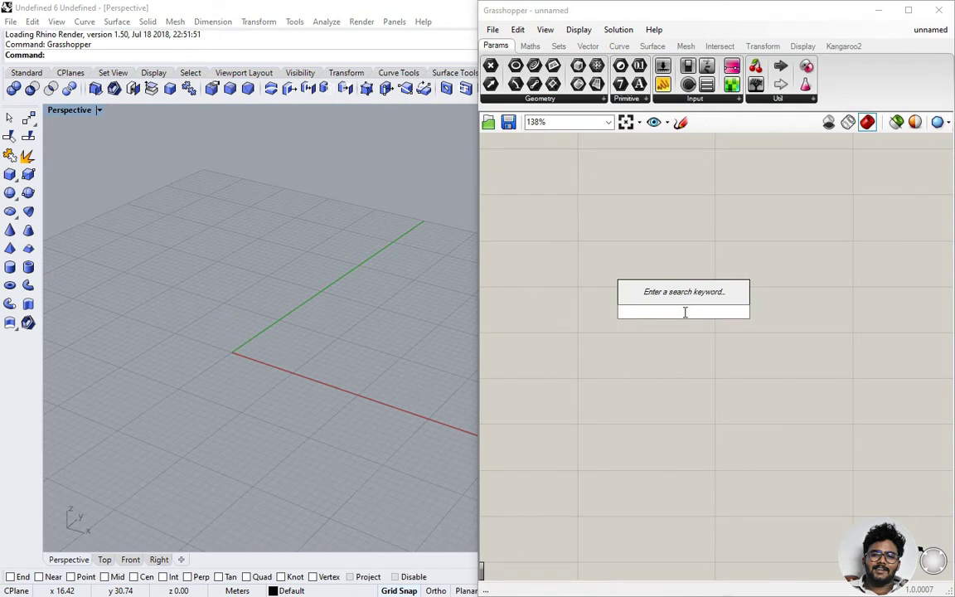
pyautogui.write('consr')
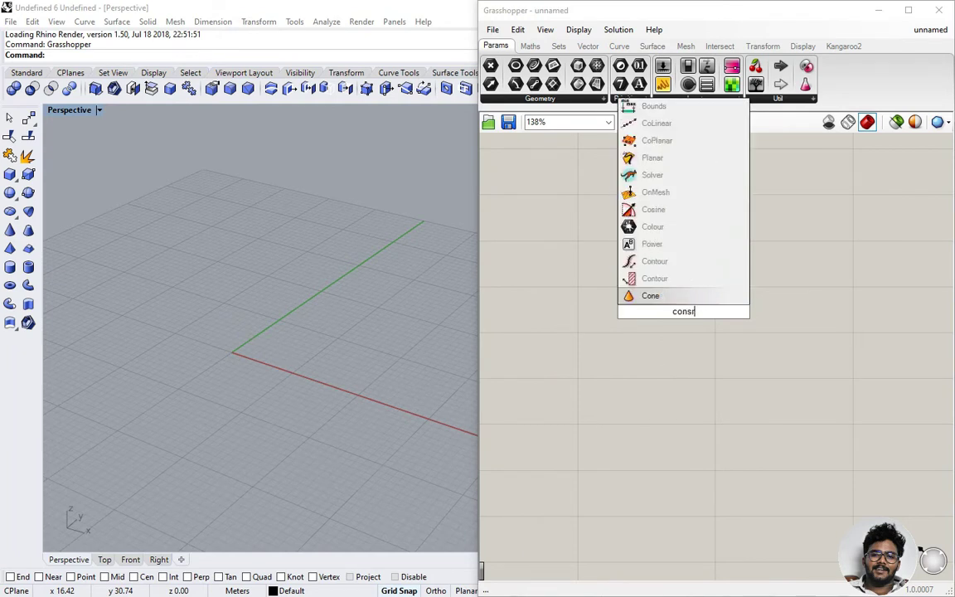
pyautogui.press('BackSpace')
pyautogui.write('tru')
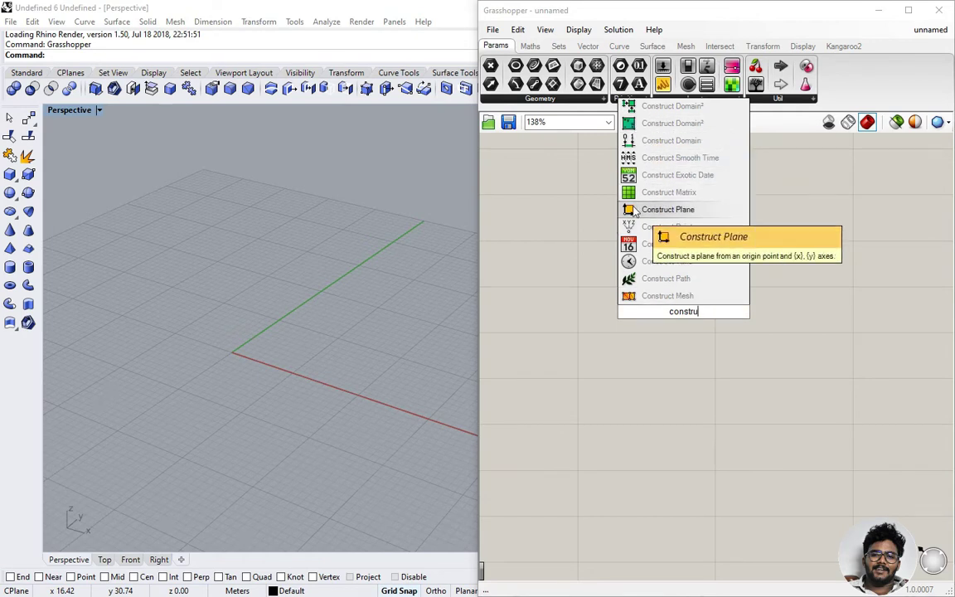
pyautogui.click(649, 227)
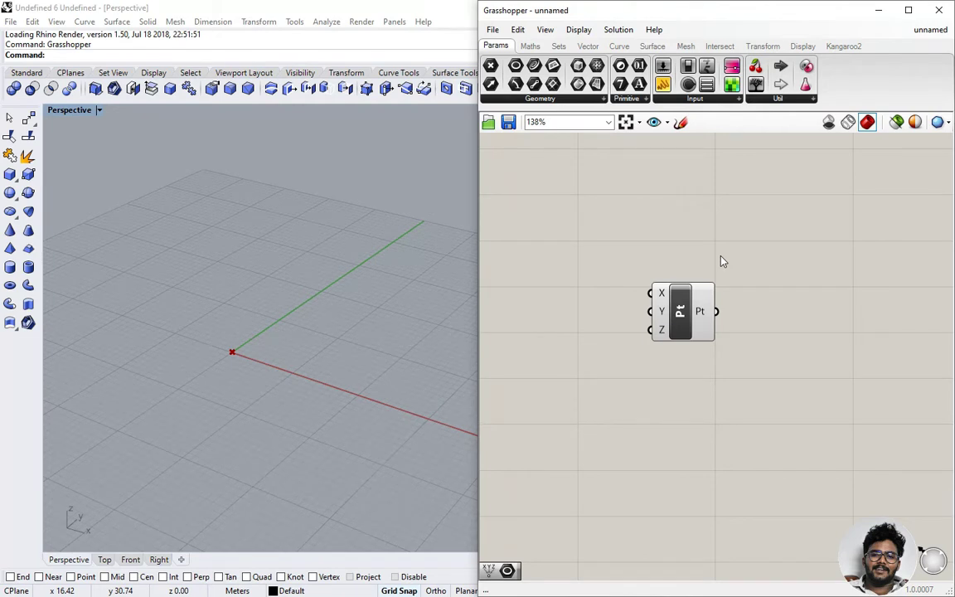
pyautogui.scroll(2, 688, 310)
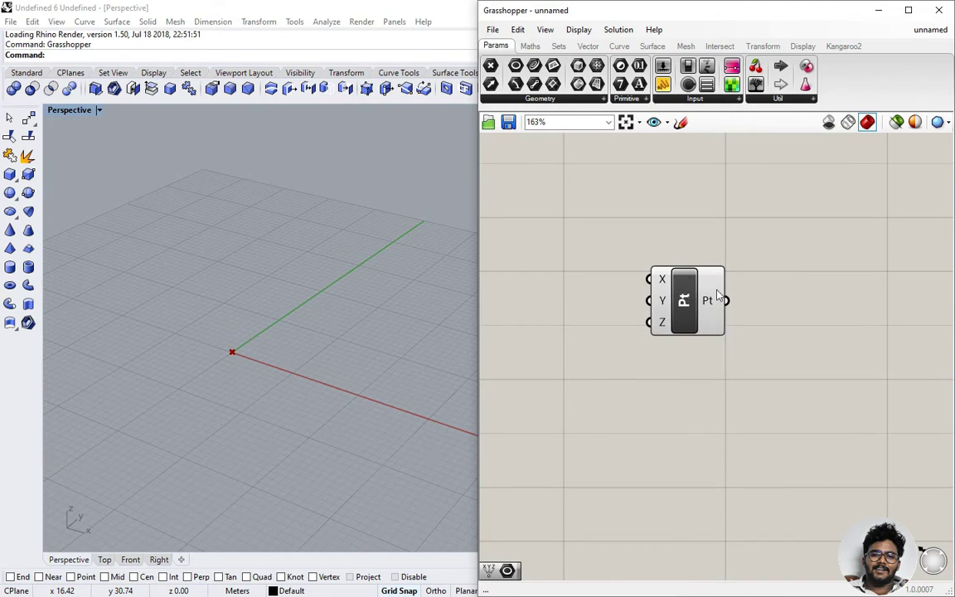
pyautogui.click(705, 296)
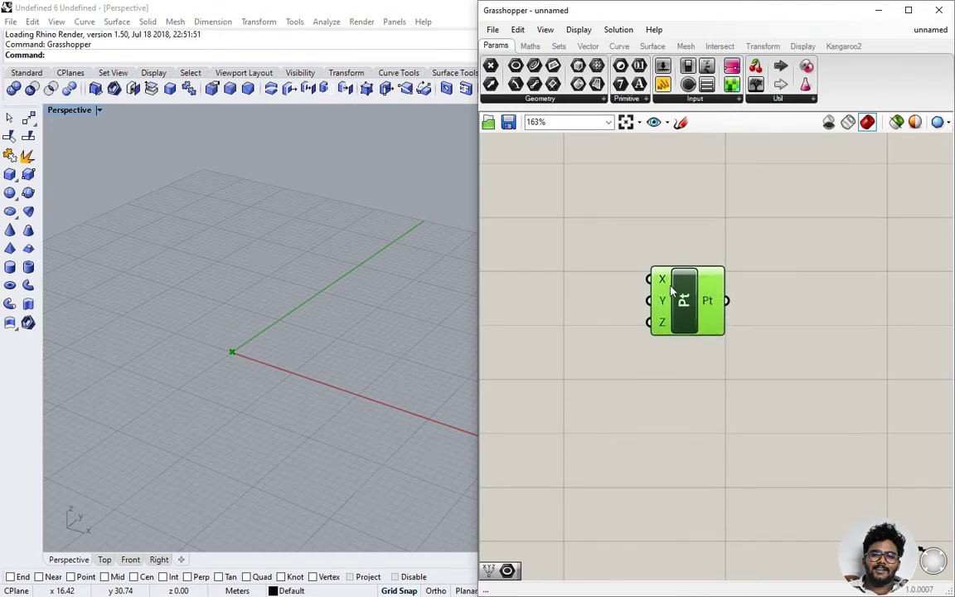
pyautogui.scroll(2, 229, 348)
pyautogui.scroll(-1, 227, 351)
pyautogui.scroll(-1, 238, 371)
pyautogui.scroll(-1, 257, 370)
pyautogui.scroll(-1, 202, 370)
pyautogui.scroll(-1, 198, 371)
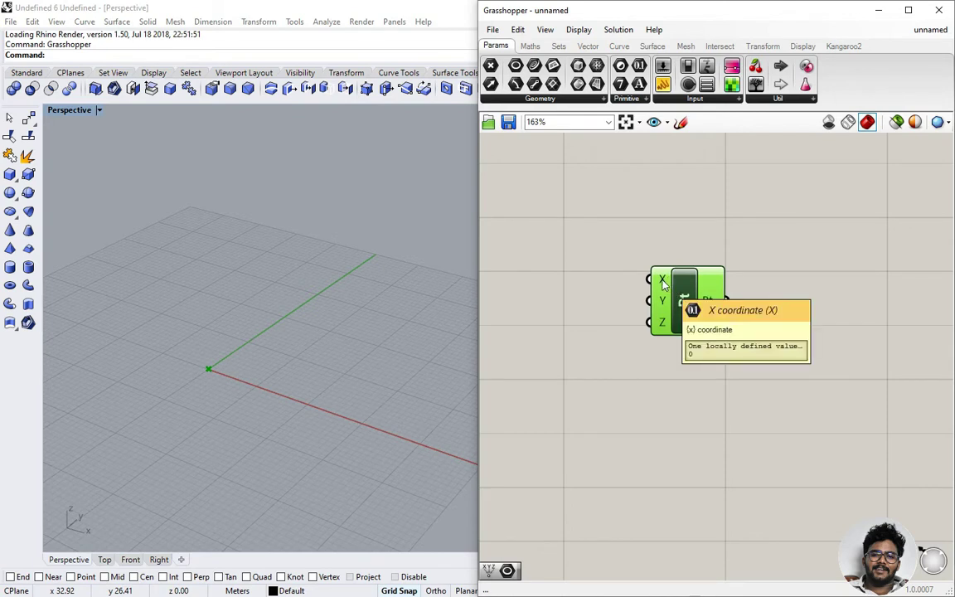
pyautogui.moveTo(663, 284)
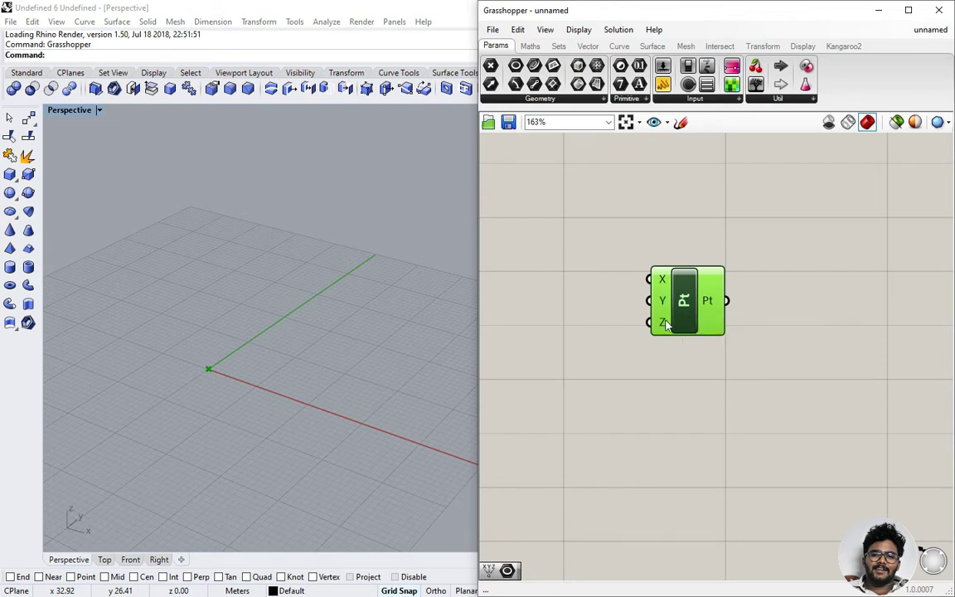
pyautogui.moveTo(707, 304)
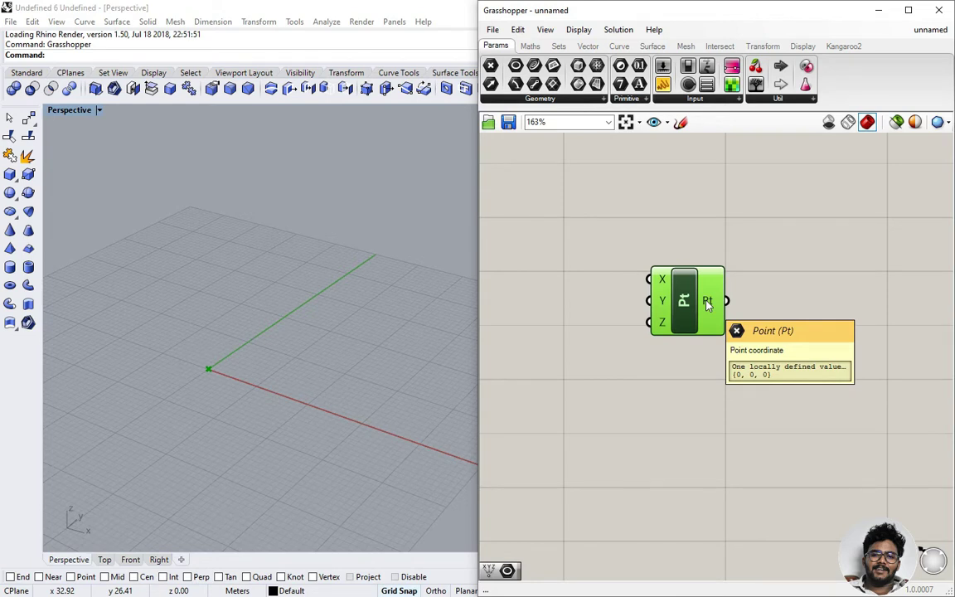
# Step: Set the Construct Point's X input to 1 with Set Number
pyautogui.rightClick(664, 285)
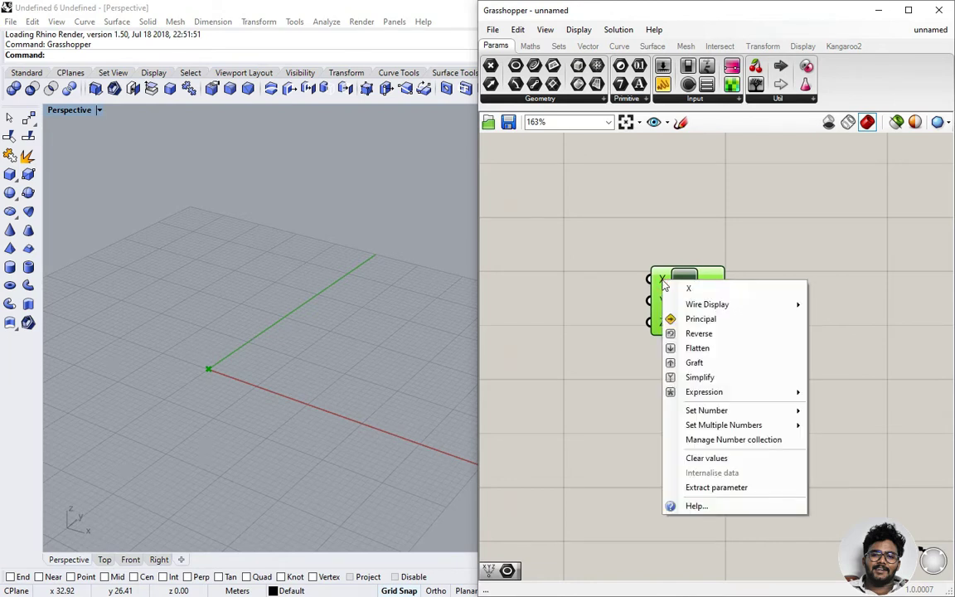
pyautogui.moveTo(711, 417)
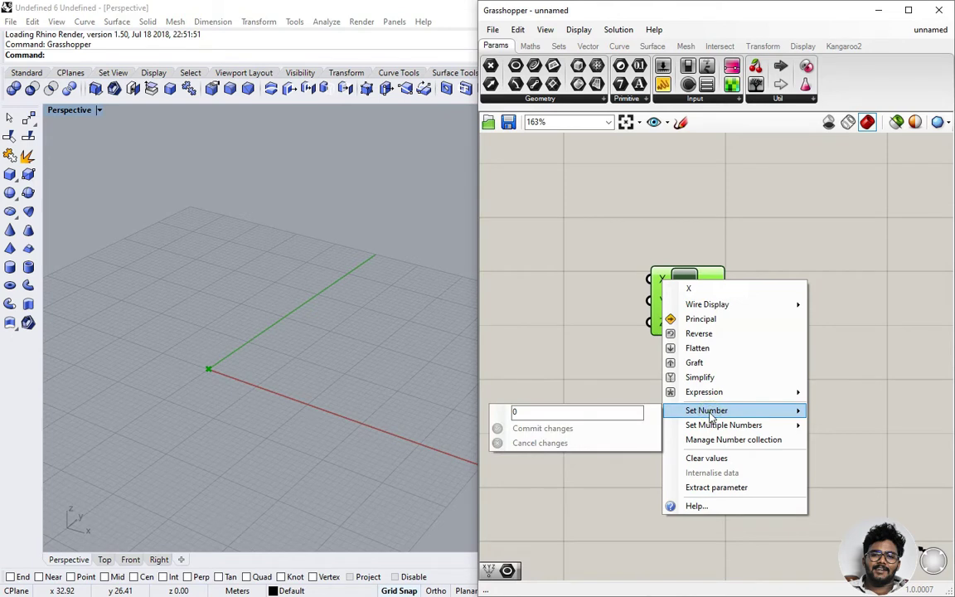
pyautogui.click(614, 415)
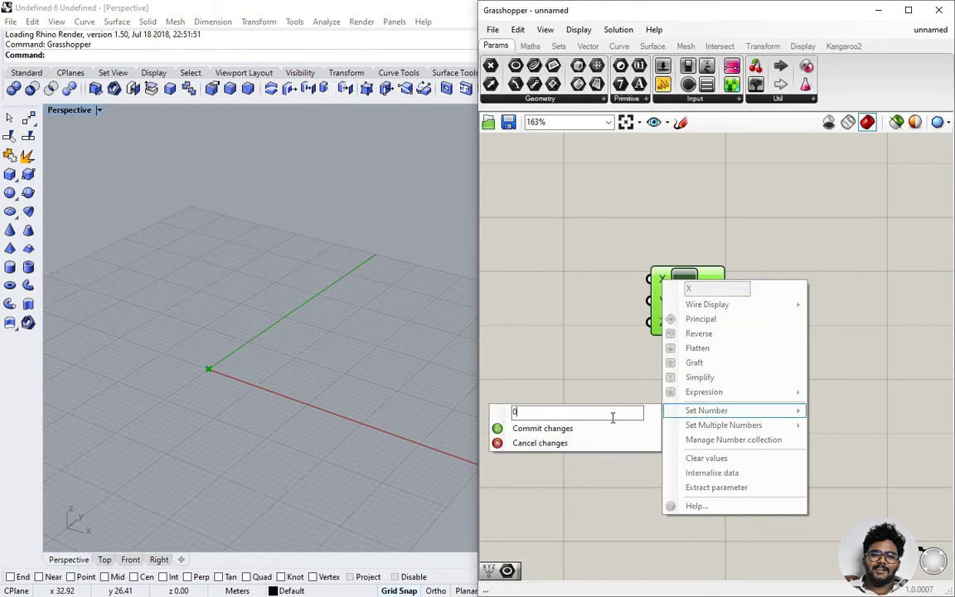
pyautogui.write('1')
pyautogui.press('BackSpace')
pyautogui.press('BackSpace')
pyautogui.write('1')
pyautogui.click(590, 428)
# Step: Orbit and zoom the Perspective view to inspect the moved point
pyautogui.moveTo(307, 400); pyautogui.dragTo(283, 403, button='right')
pyautogui.moveTo(270, 475); pyautogui.dragTo(269, 454, button='right')
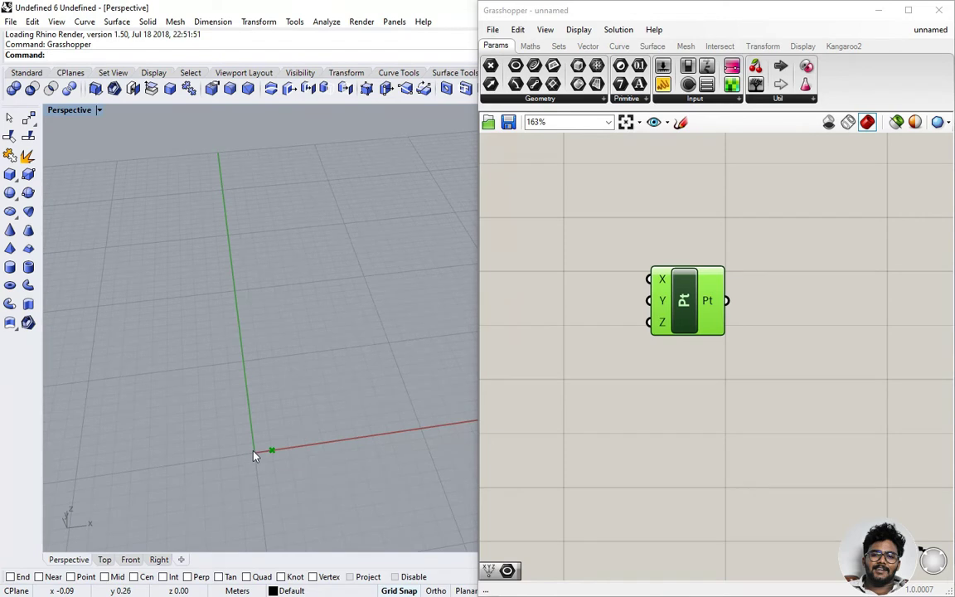
pyautogui.scroll(1, 267, 452)
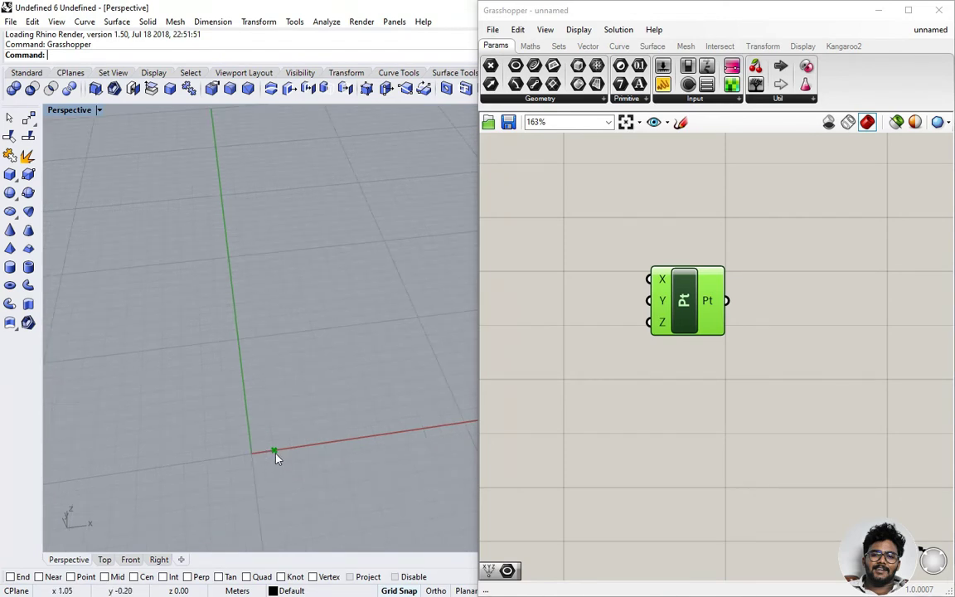
pyautogui.scroll(-1, 262, 461)
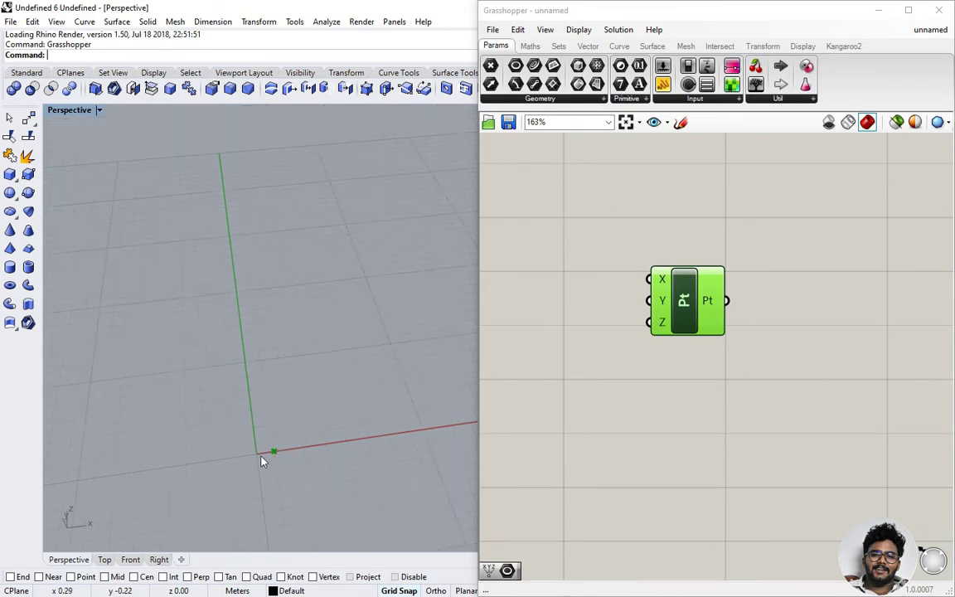
pyautogui.moveTo(305, 459); pyautogui.dragTo(260, 455, button='right')
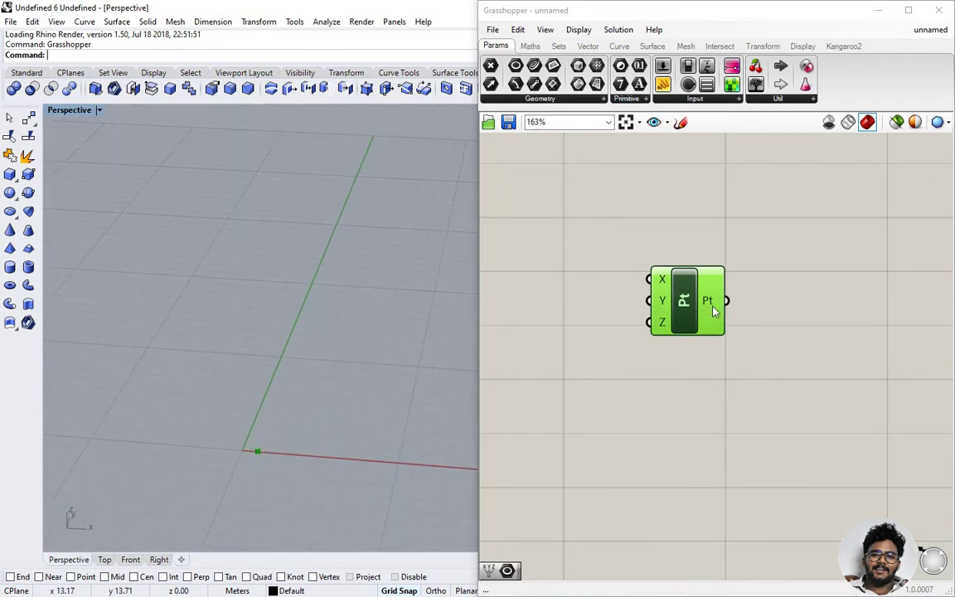
# Step: Set the Construct Point's Y input to 3, placing the point at {1, 3, 0}
pyautogui.moveTo(664, 307)
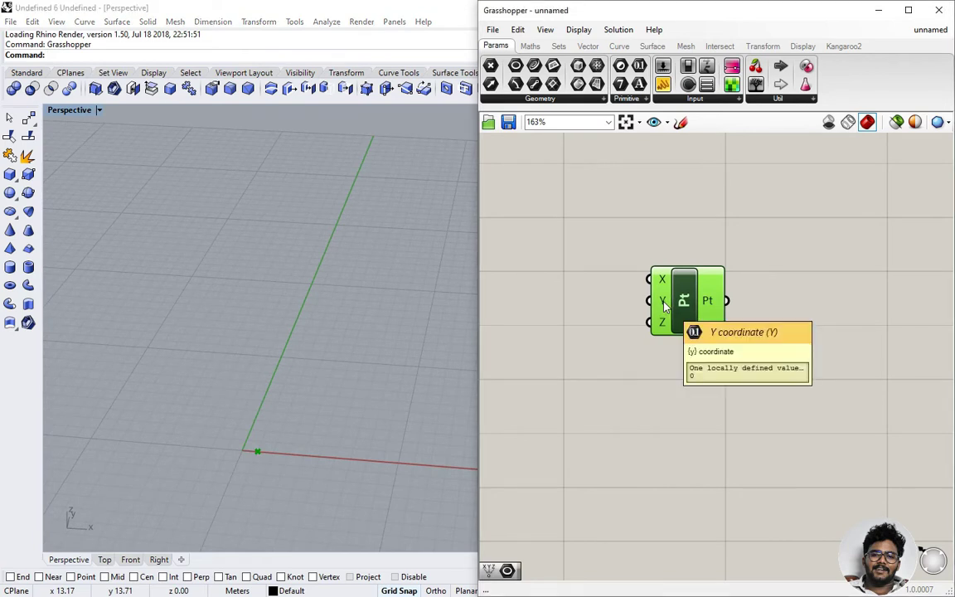
pyautogui.rightClick(664, 303)
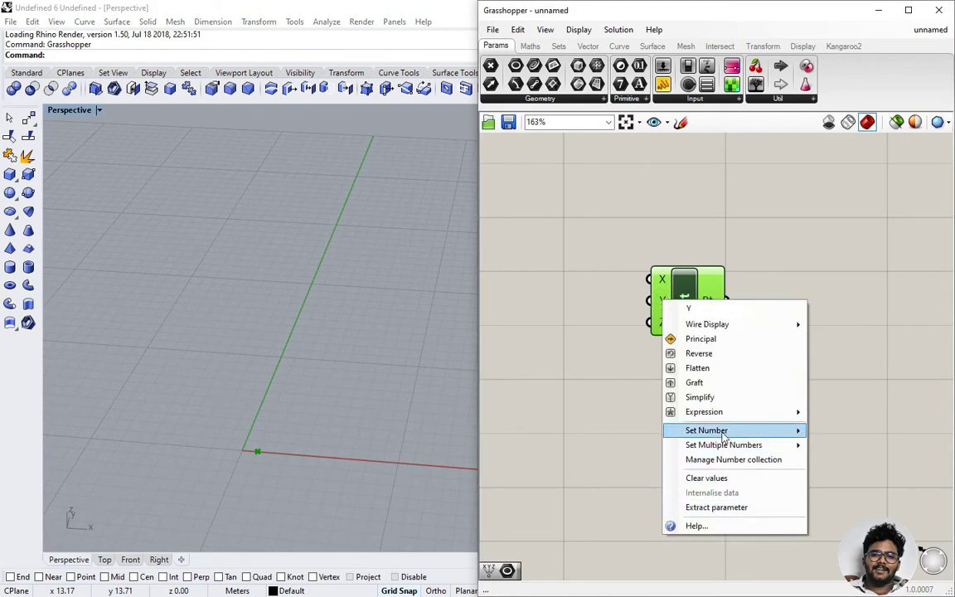
pyautogui.moveTo(723, 432)
pyautogui.click(614, 428)
pyautogui.press('BackSpace')
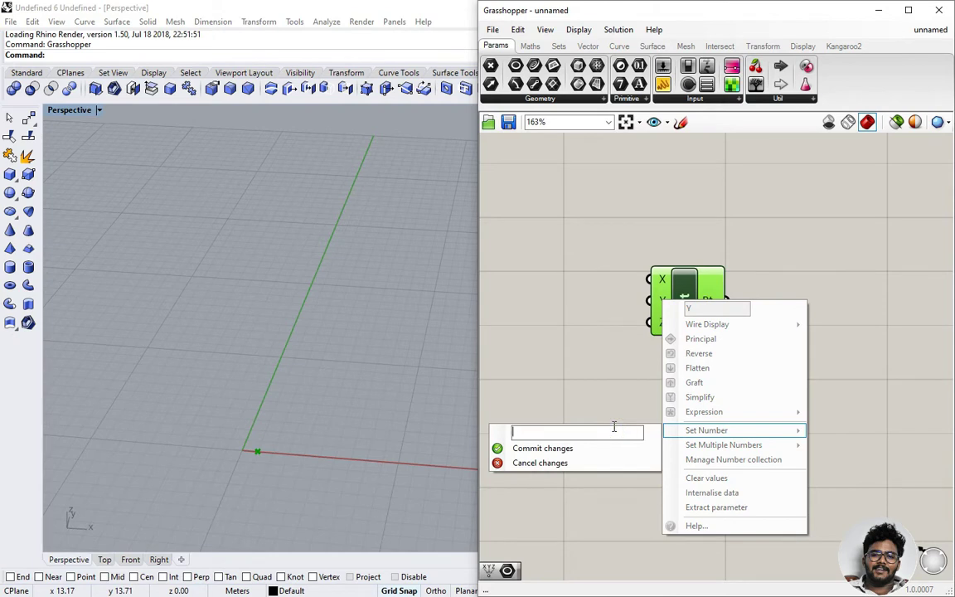
pyautogui.write('3')
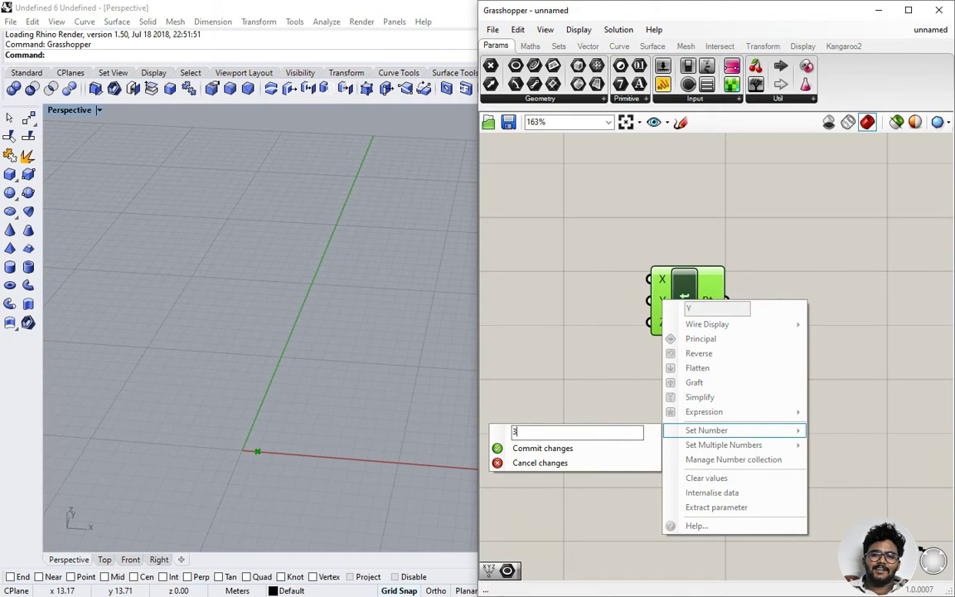
pyautogui.click(632, 449)
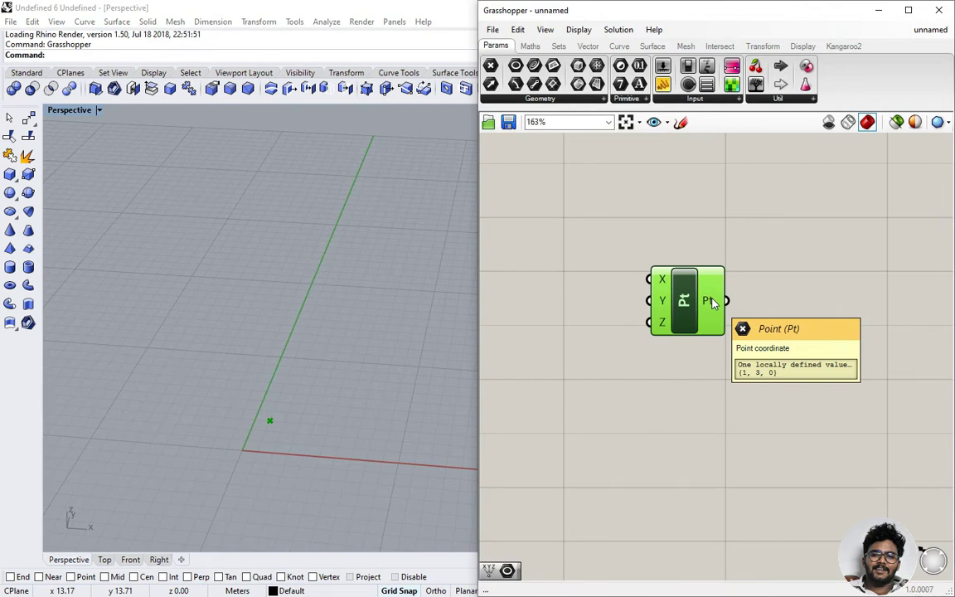
# Step: Add a Number Slider from a 'number' search and place it left of the point component
pyautogui.scroll(-2, 719, 333)
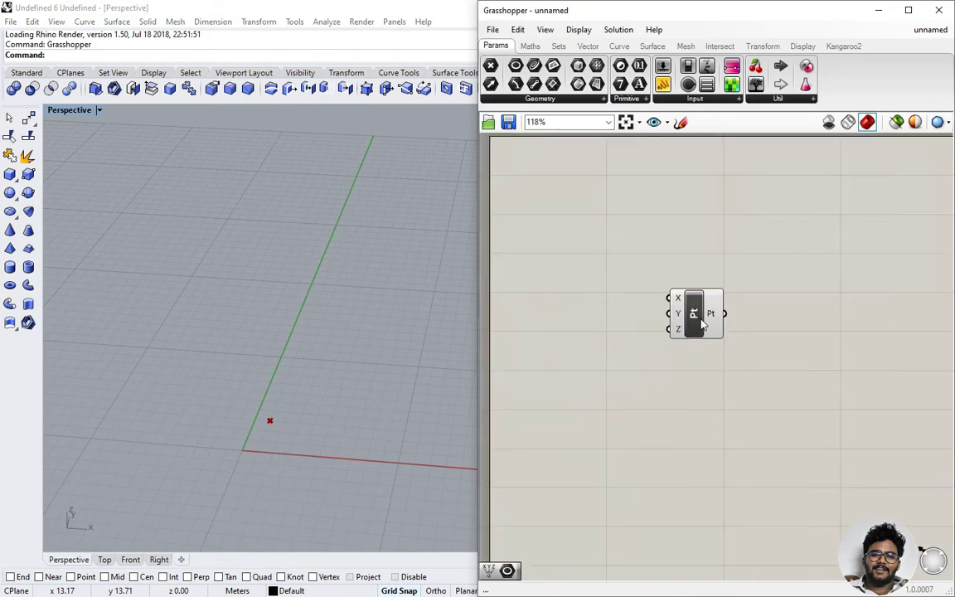
pyautogui.scroll(2, 696, 322)
pyautogui.doubleClick(550, 302)
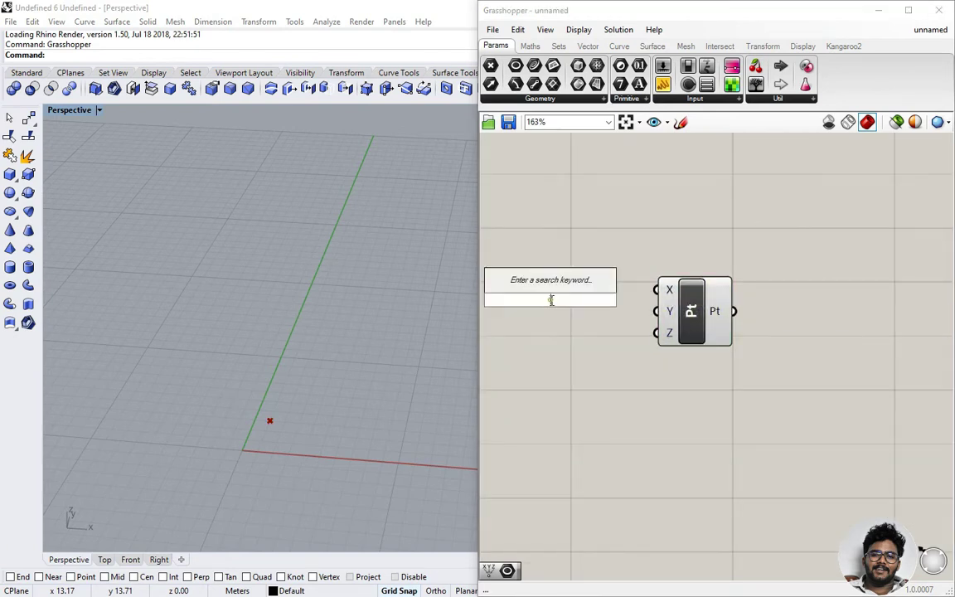
pyautogui.write('number')
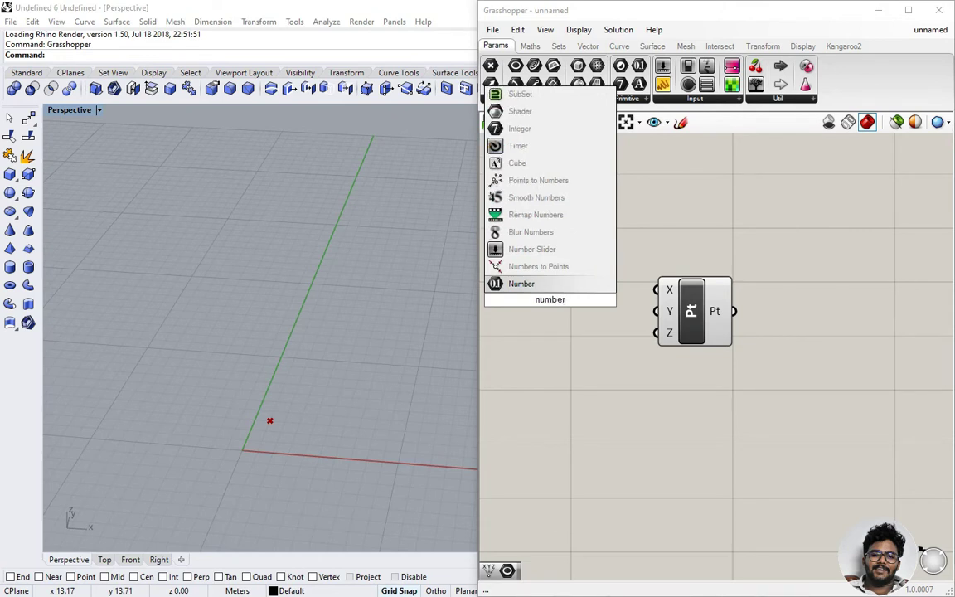
pyautogui.click(539, 250)
pyautogui.scroll(-2, 554, 320)
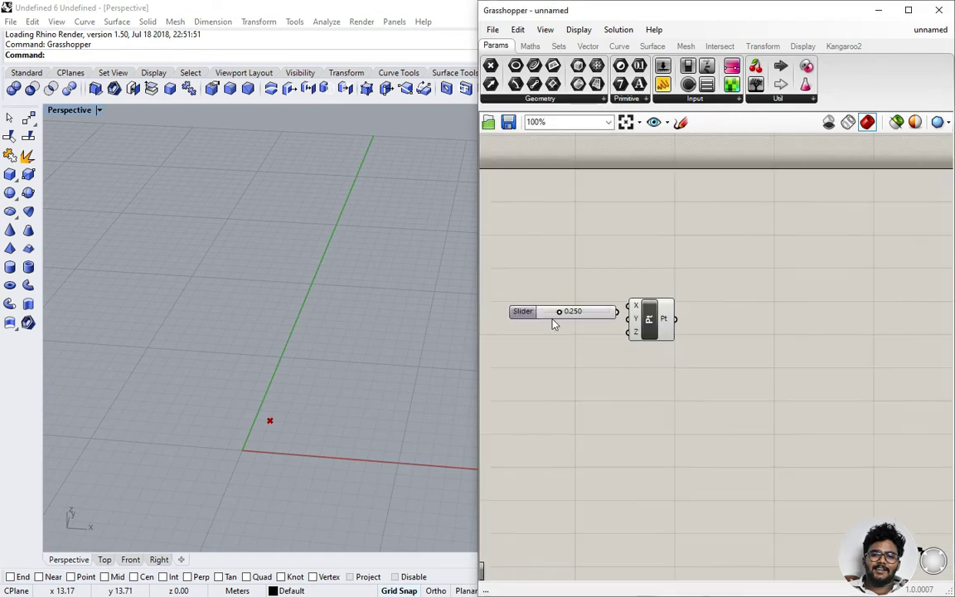
pyautogui.scroll(2, 537, 321)
pyautogui.moveTo(537, 321); pyautogui.dragTo(507, 308)
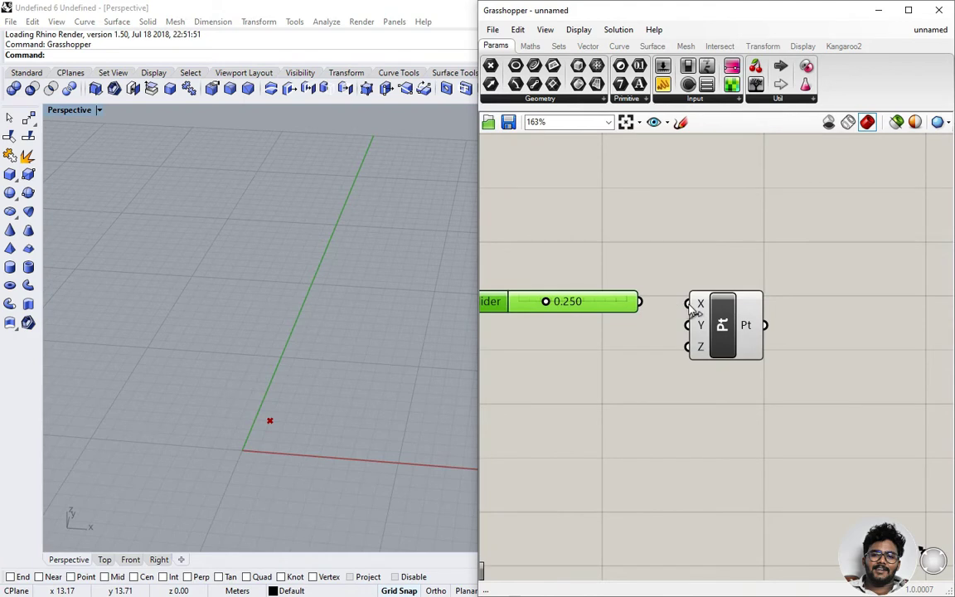
pyautogui.scroll(1, 694, 308)
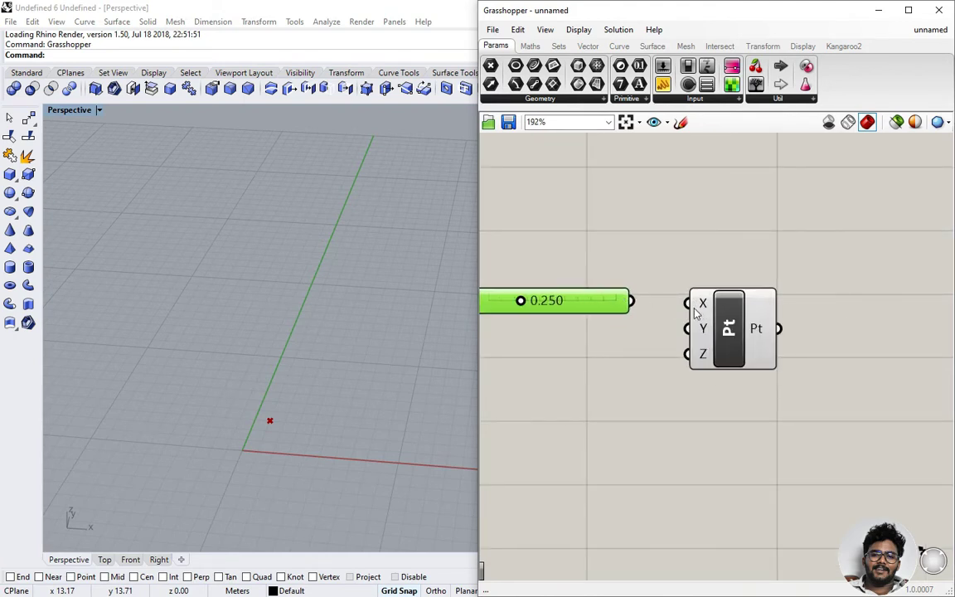
# Step: Wire the slider into the point's X input and set its value to 1.000
pyautogui.moveTo(632, 301)
pyautogui.mouseDown()
pyautogui.moveTo(661, 300)
pyautogui.moveTo(626, 305)
pyautogui.mouseUp()
pyautogui.moveTo(627, 300); pyautogui.dragTo(688, 303)
pyautogui.scroll(-3, 616, 302)
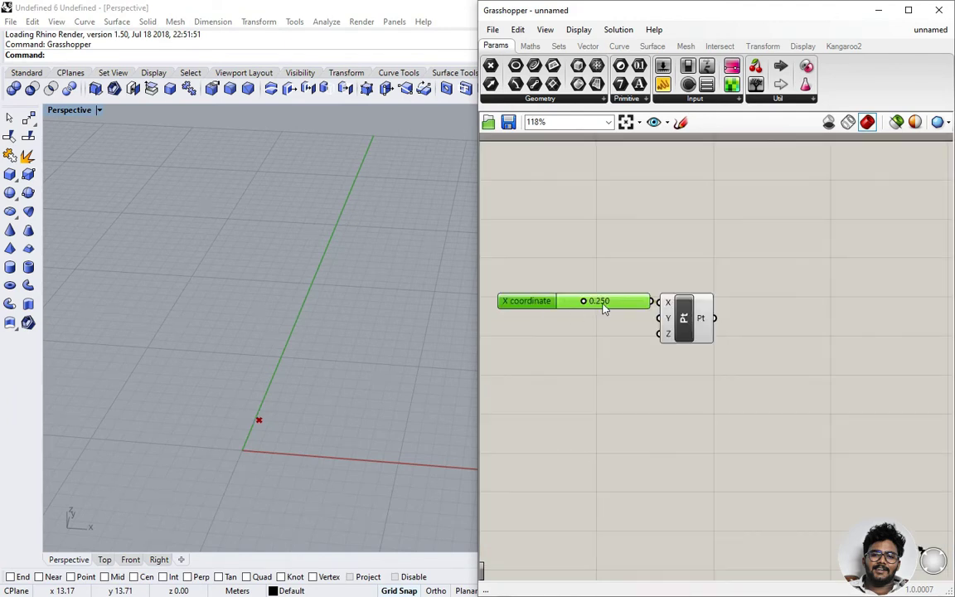
pyautogui.scroll(3, 601, 304)
pyautogui.moveTo(597, 302); pyautogui.dragTo(701, 292)
pyautogui.scroll(-2, 688, 264)
pyautogui.scroll(2, 664, 251)
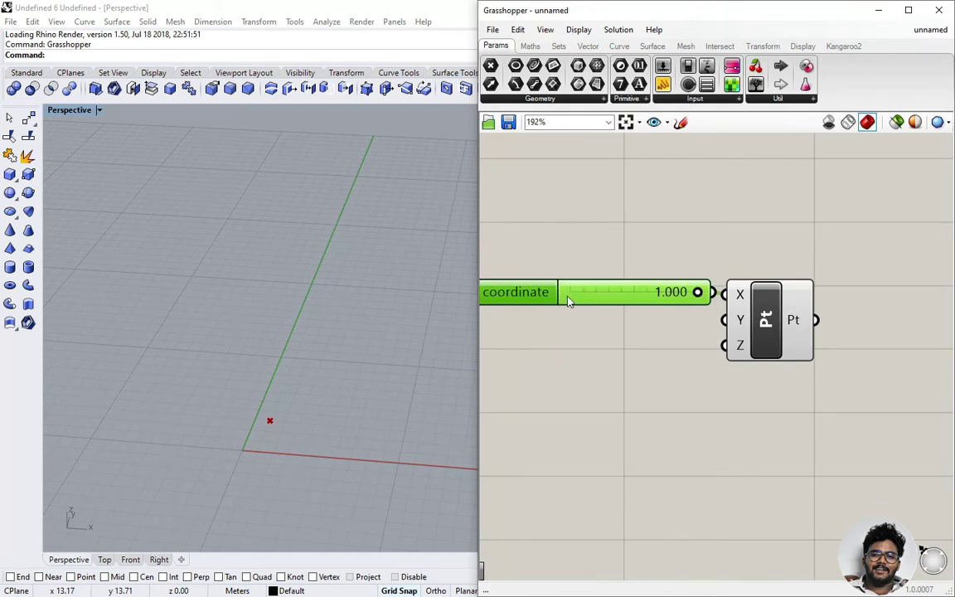
pyautogui.scroll(-3, 722, 365)
pyautogui.scroll(3, 647, 342)
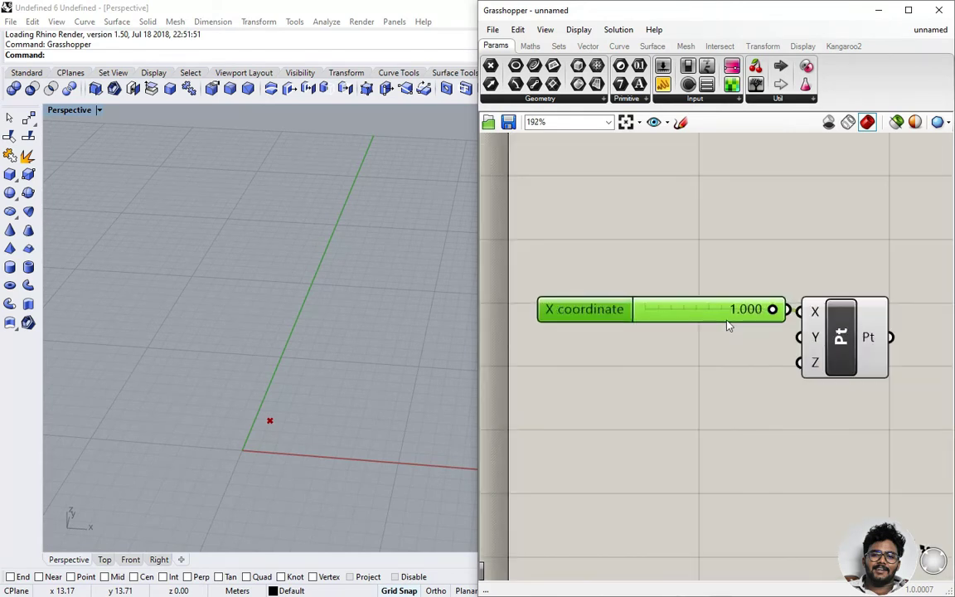
# Step: Move the X coordinate slider higher and to the left after checking its settings
pyautogui.doubleClick(600, 314)
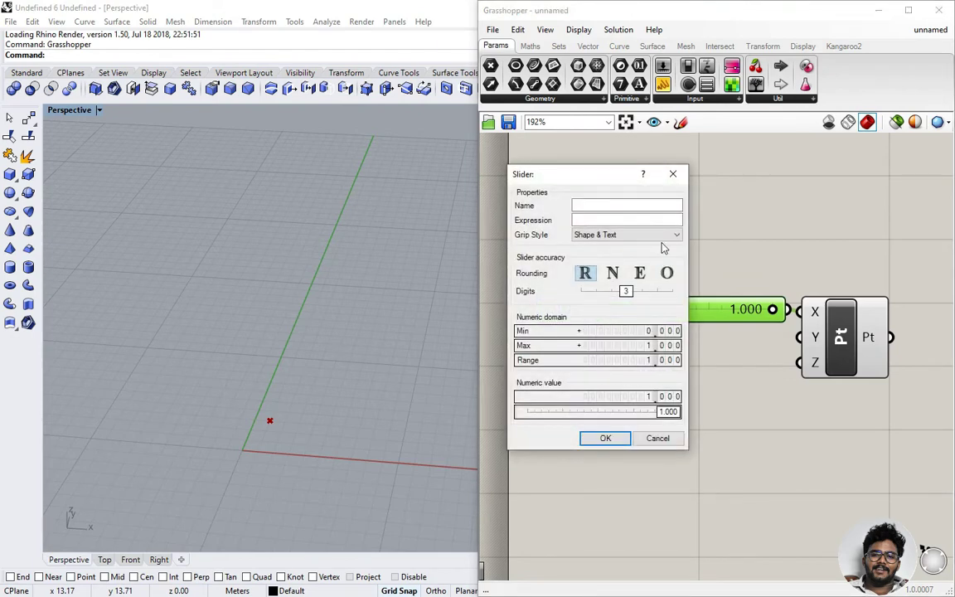
pyautogui.click(672, 174)
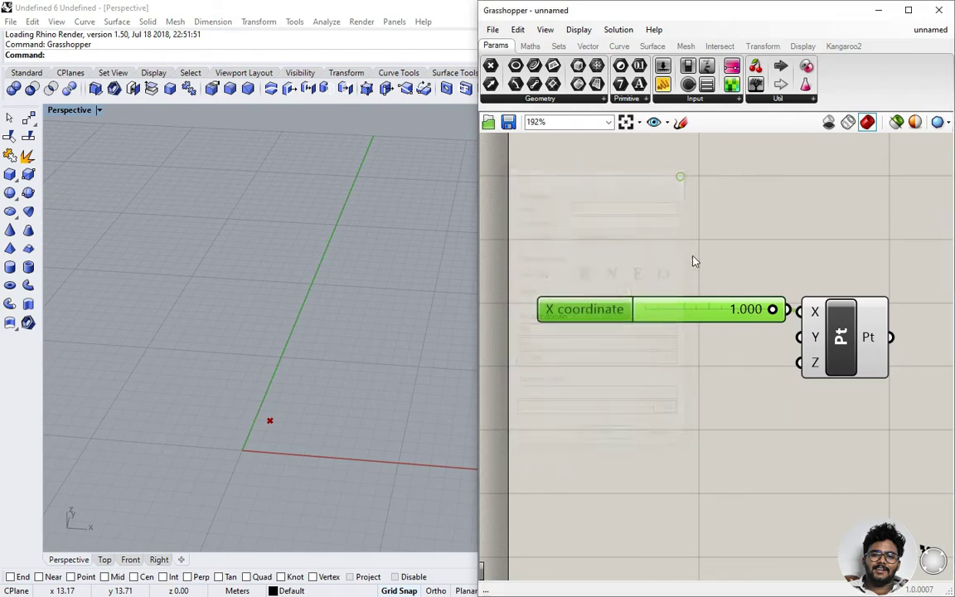
pyautogui.moveTo(663, 303); pyautogui.dragTo(625, 239)
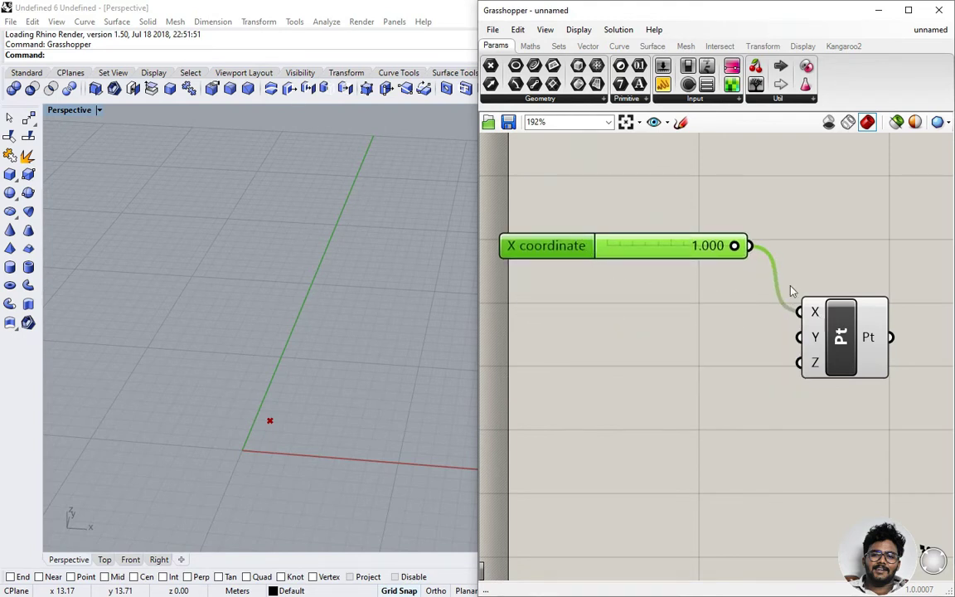
# Step: Give the X coordinate slider 2 decimal digits and a 0 to 10 range
pyautogui.doubleClick(531, 246)
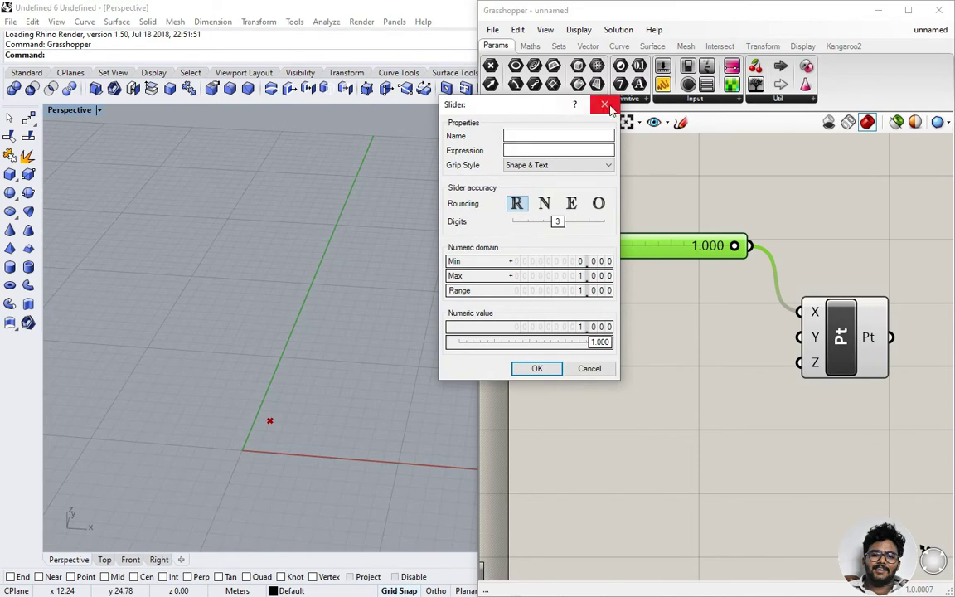
pyautogui.click(544, 95)
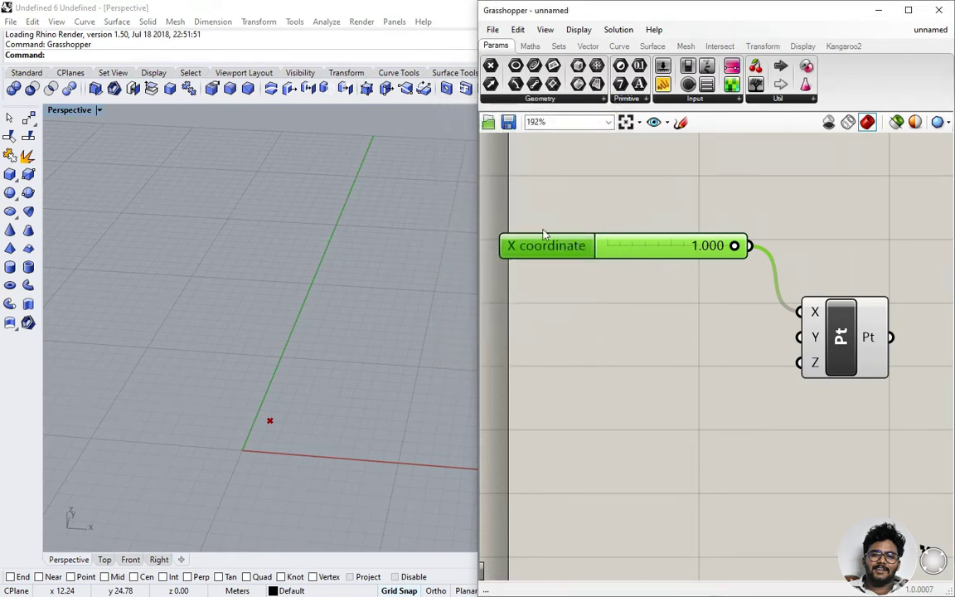
pyautogui.doubleClick(556, 252)
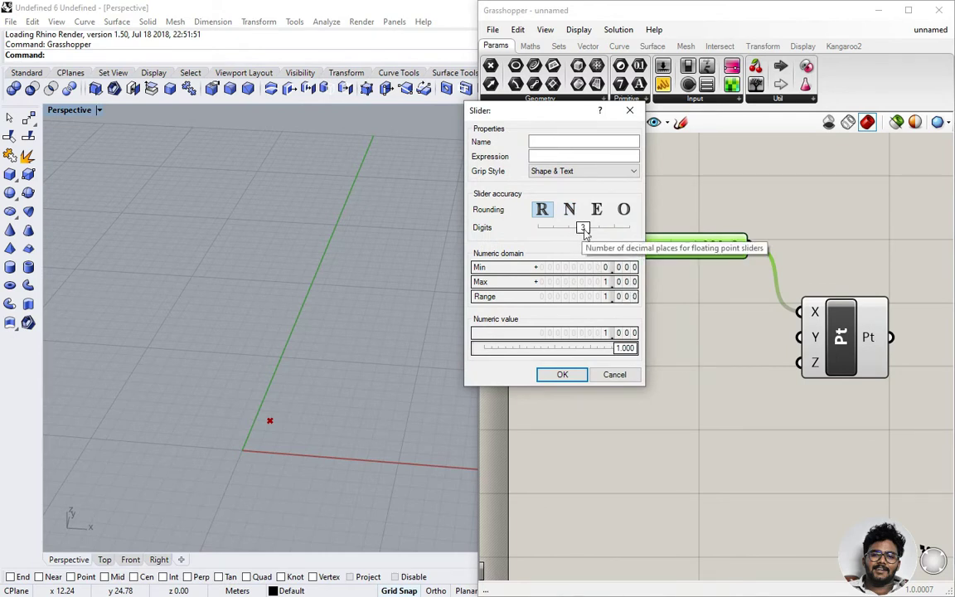
pyautogui.moveTo(584, 230); pyautogui.dragTo(569, 229)
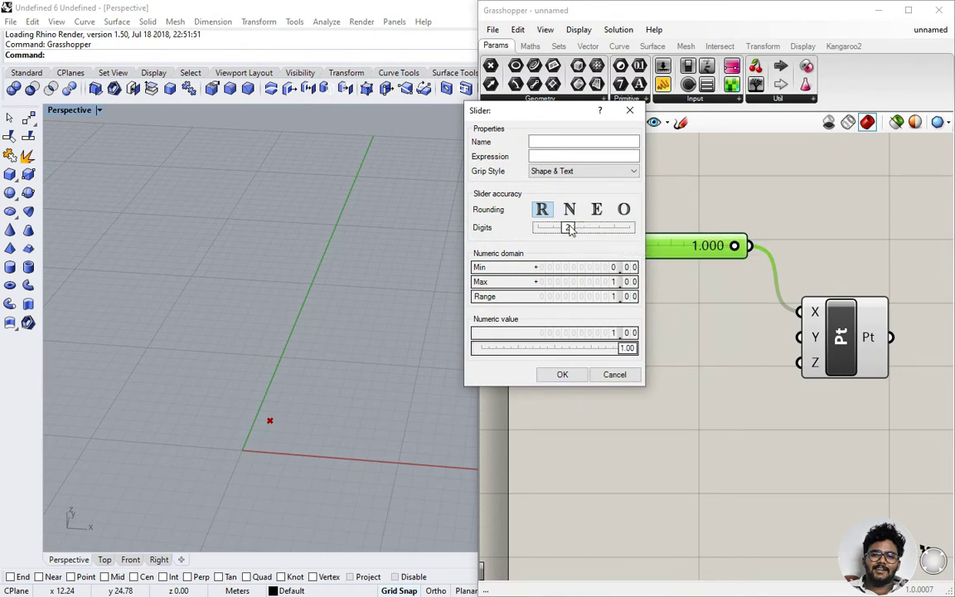
pyautogui.doubleClick(600, 283)
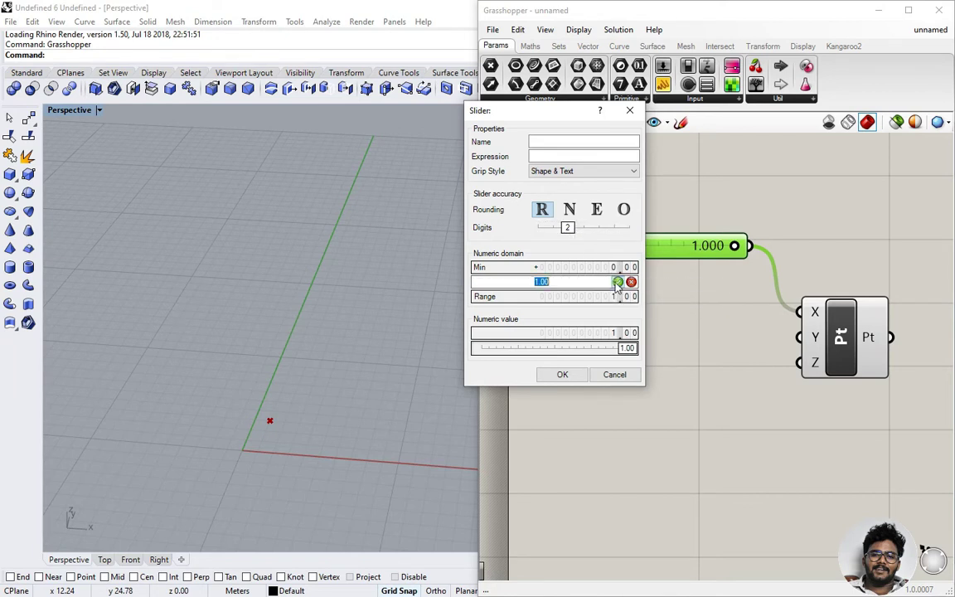
pyautogui.click(561, 281)
pyautogui.click(619, 283)
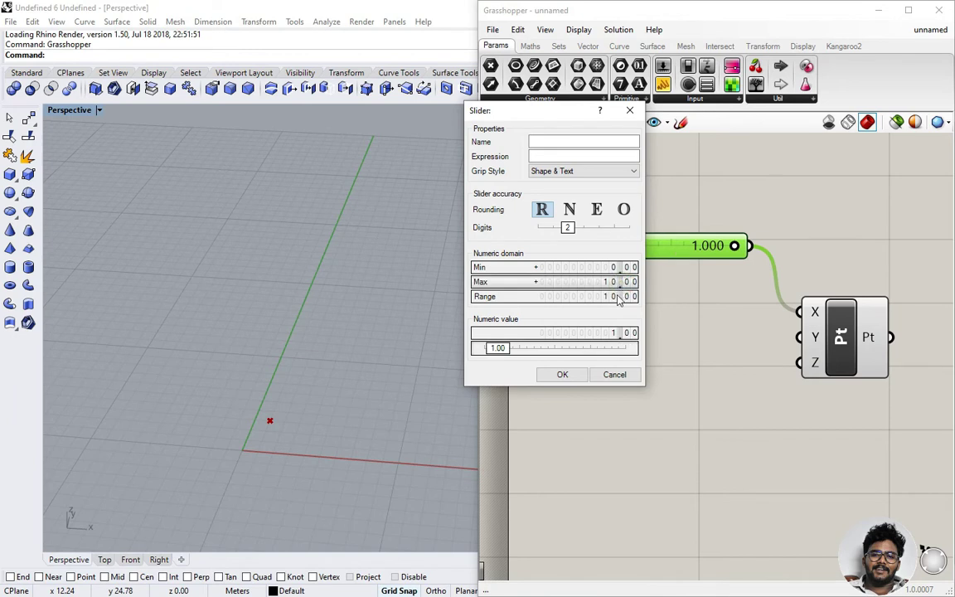
pyautogui.click(562, 375)
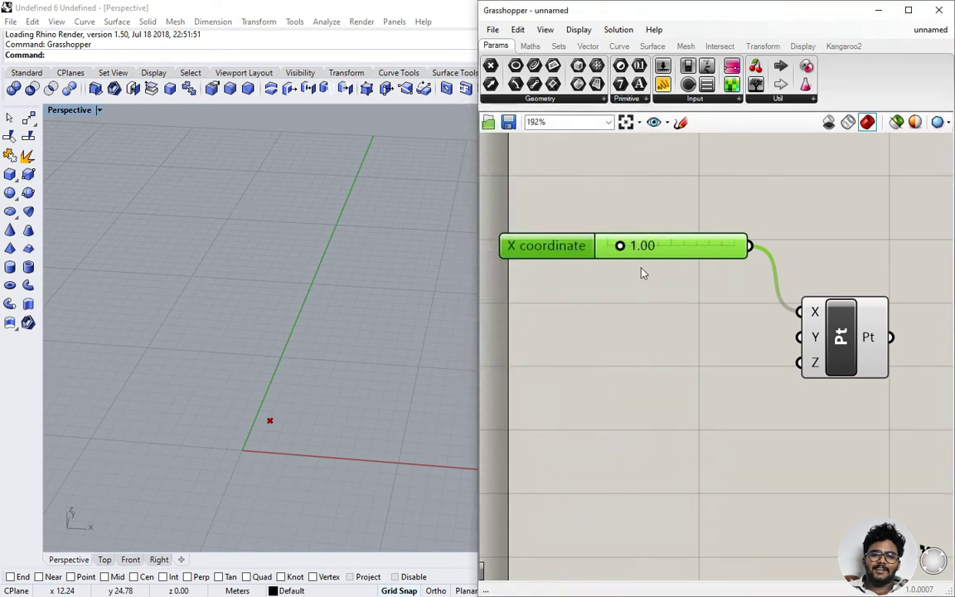
# Step: Drag the X coordinate slider to 2.30, comparing slider and point component highlights
pyautogui.moveTo(621, 249); pyautogui.dragTo(639, 288)
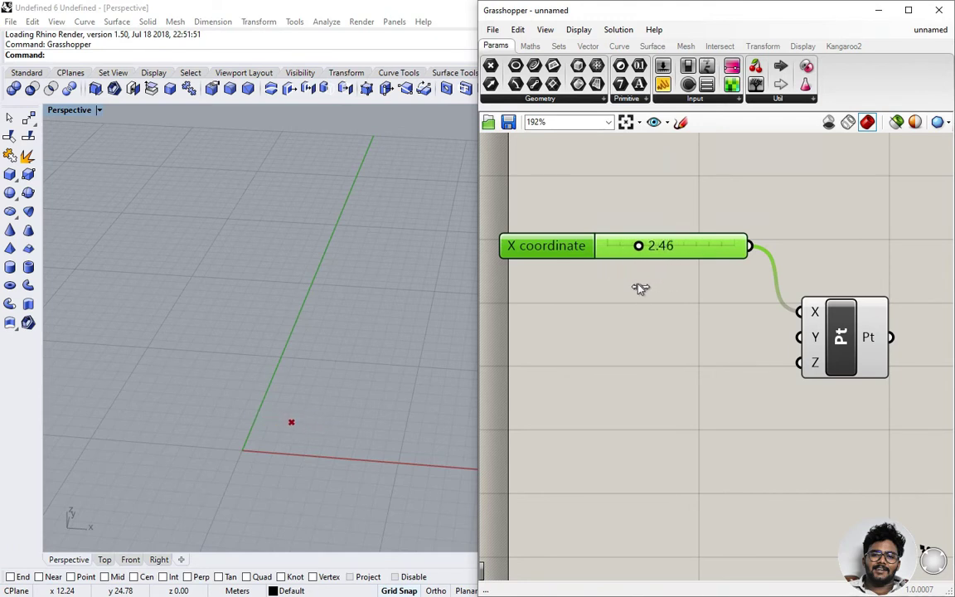
pyautogui.click(865, 354)
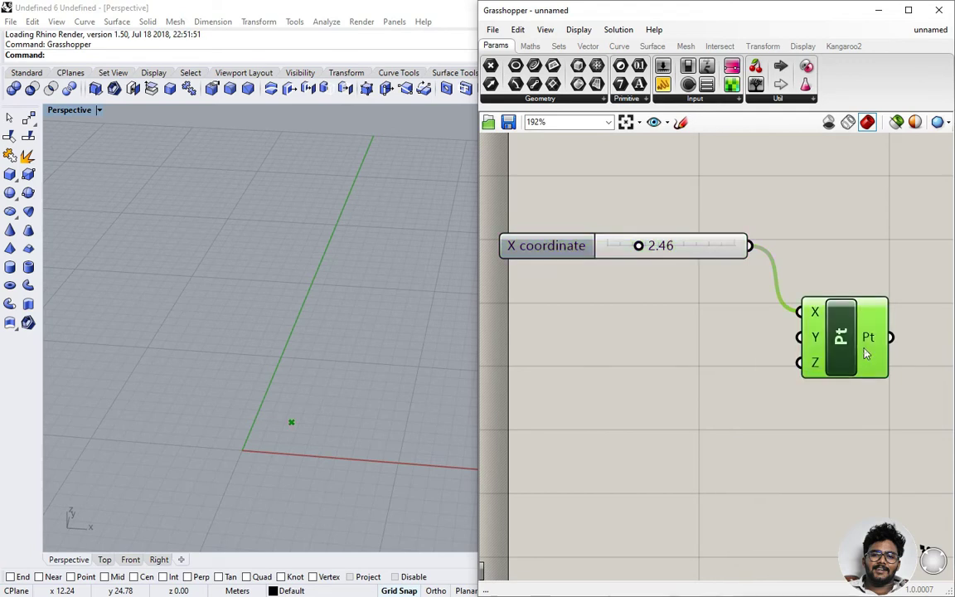
pyautogui.click(604, 247)
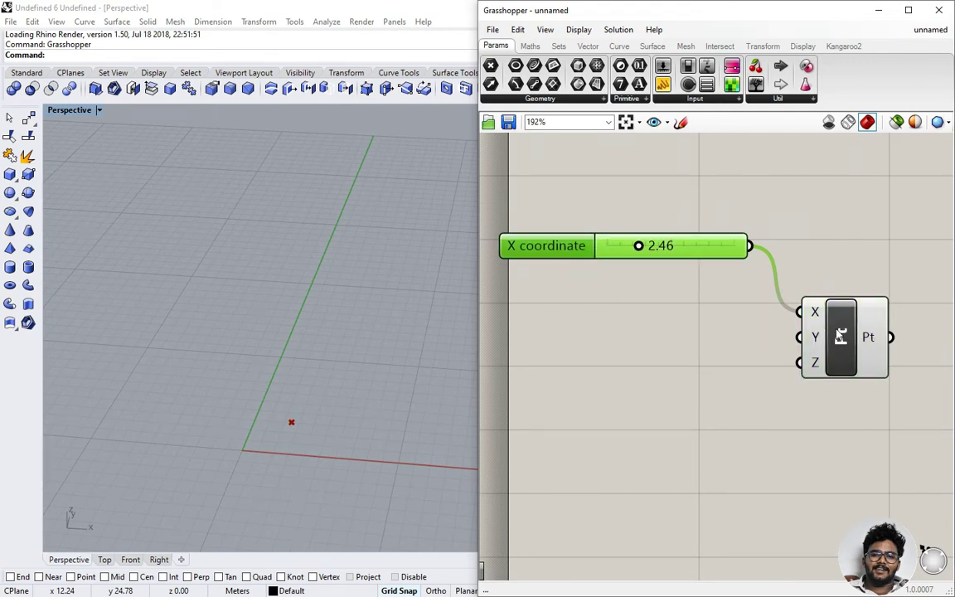
pyautogui.click(840, 335)
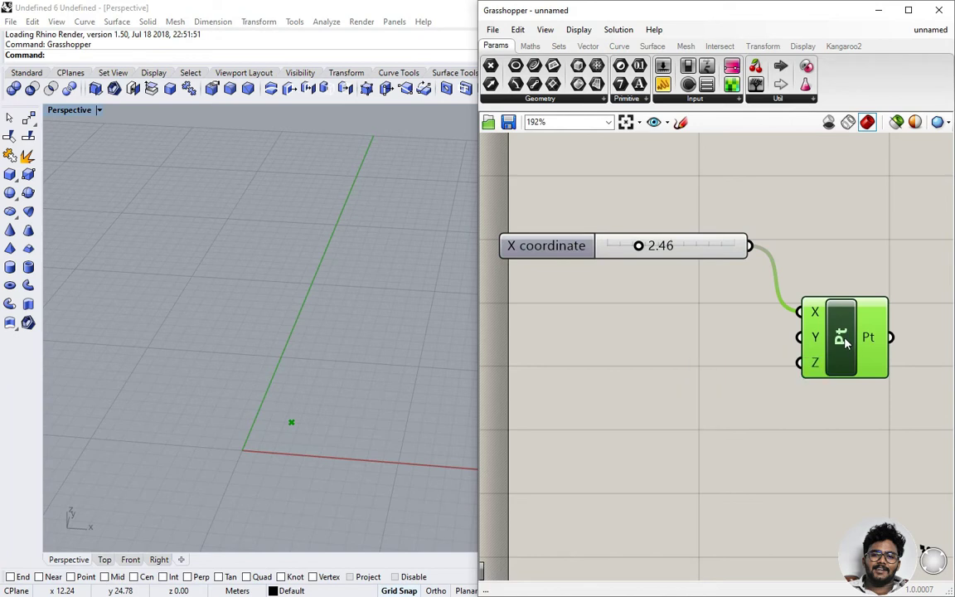
pyautogui.click(557, 246)
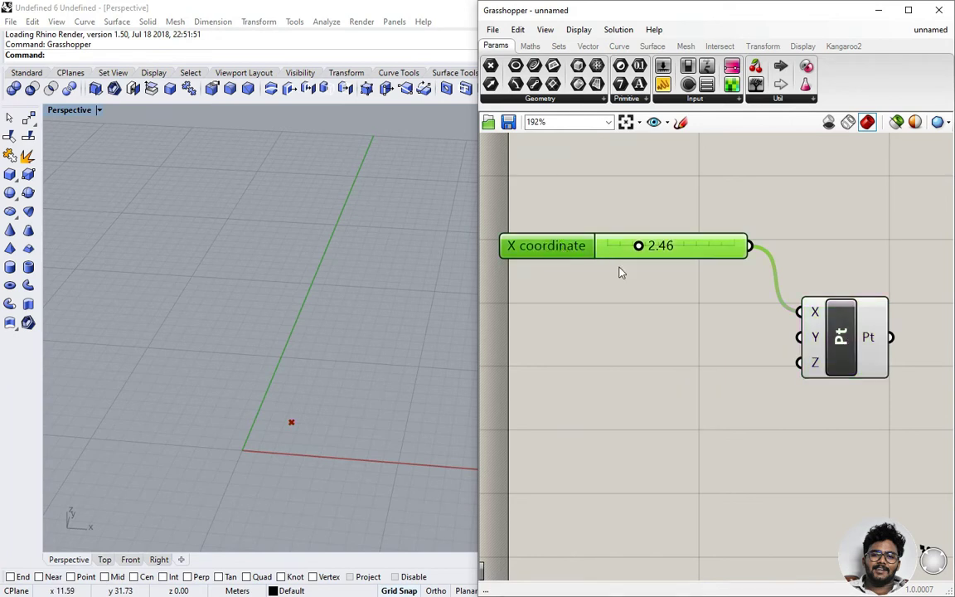
pyautogui.moveTo(639, 246); pyautogui.dragTo(538, 246)
# Step: Paste two copies of the X coordinate slider and stack them below the original
pyautogui.moveTo(557, 255)
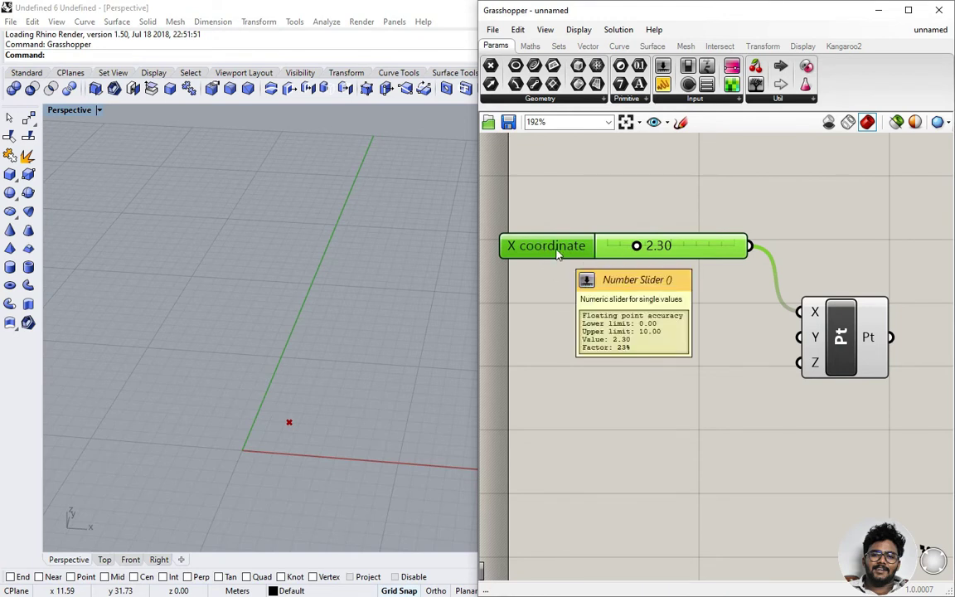
pyautogui.click(569, 305)
pyautogui.hotkey('ctrl', 'v')
pyautogui.moveTo(559, 264); pyautogui.dragTo(555, 315)
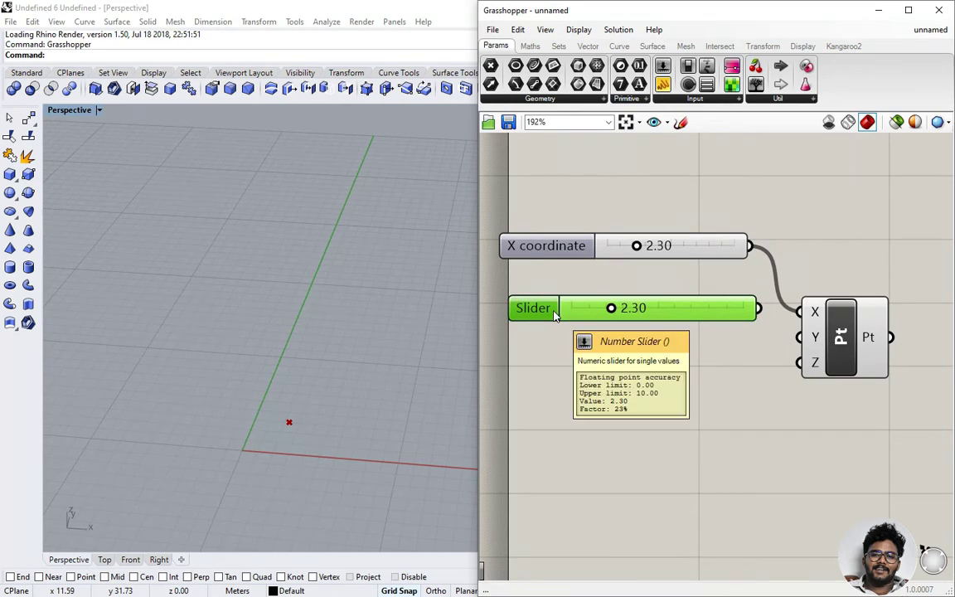
pyautogui.hotkey('ctrl', 'v')
pyautogui.moveTo(549, 272); pyautogui.dragTo(556, 347)
pyautogui.moveTo(535, 308)
pyautogui.mouseDown()
pyautogui.moveTo(504, 315)
pyautogui.moveTo(571, 320)
pyautogui.moveTo(538, 314)
pyautogui.mouseUp()
# Step: Wire the copies into the point's Y and Z inputs and set Z to 1.87
pyautogui.moveTo(729, 309); pyautogui.dragTo(797, 337)
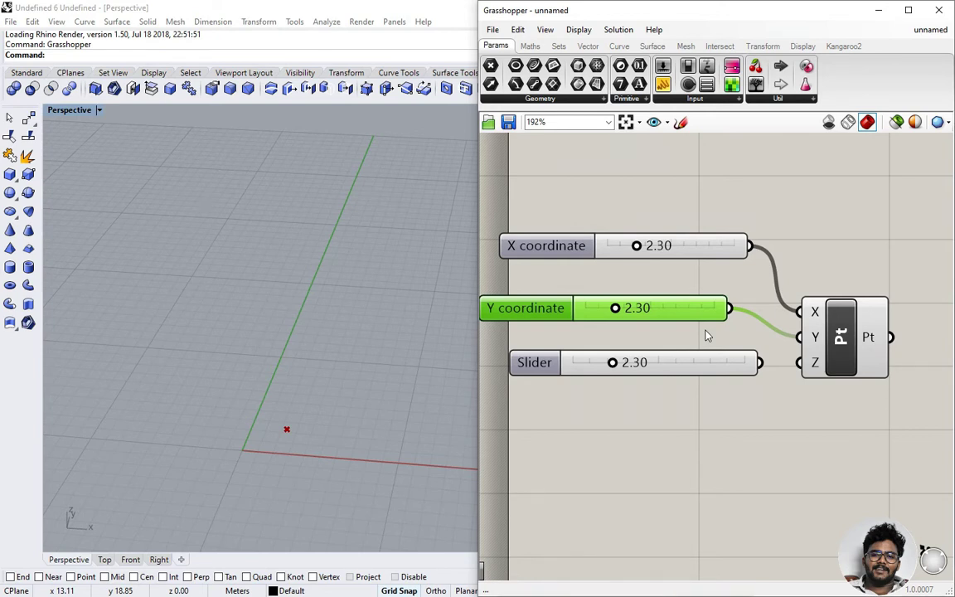
pyautogui.scroll(-3, 559, 366)
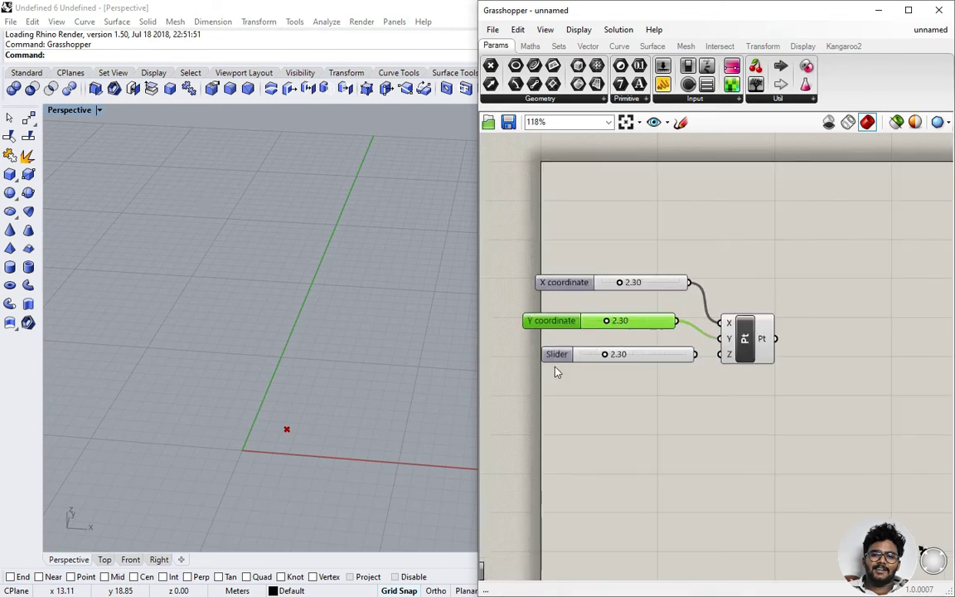
pyautogui.scroll(2, 555, 372)
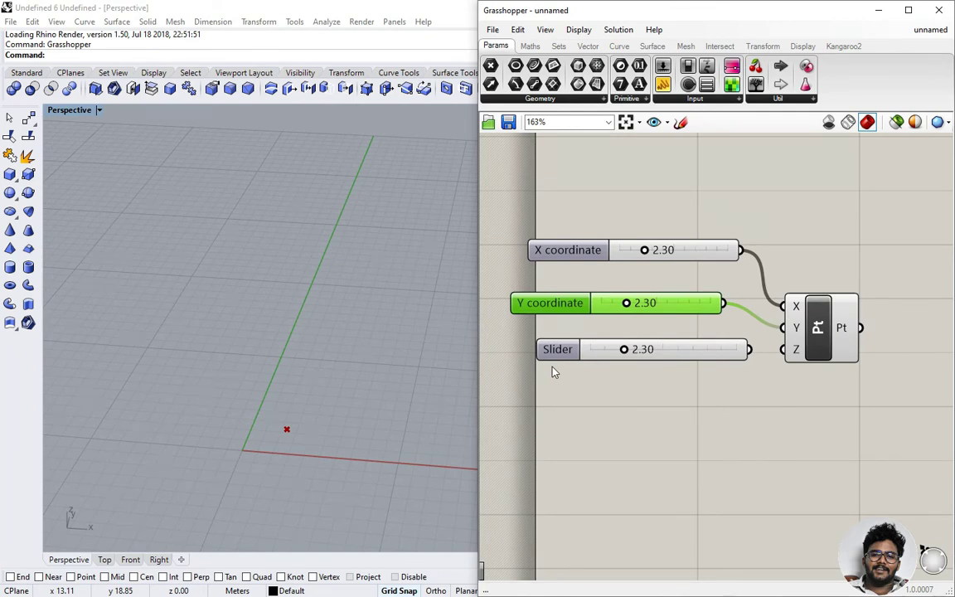
pyautogui.moveTo(557, 355); pyautogui.dragTo(514, 397)
pyautogui.moveTo(709, 393); pyautogui.dragTo(783, 349)
pyautogui.moveTo(340, 398); pyautogui.dragTo(383, 349, button='right')
pyautogui.moveTo(627, 395)
pyautogui.mouseDown()
pyautogui.moveTo(721, 392)
pyautogui.moveTo(632, 396)
pyautogui.mouseUp()
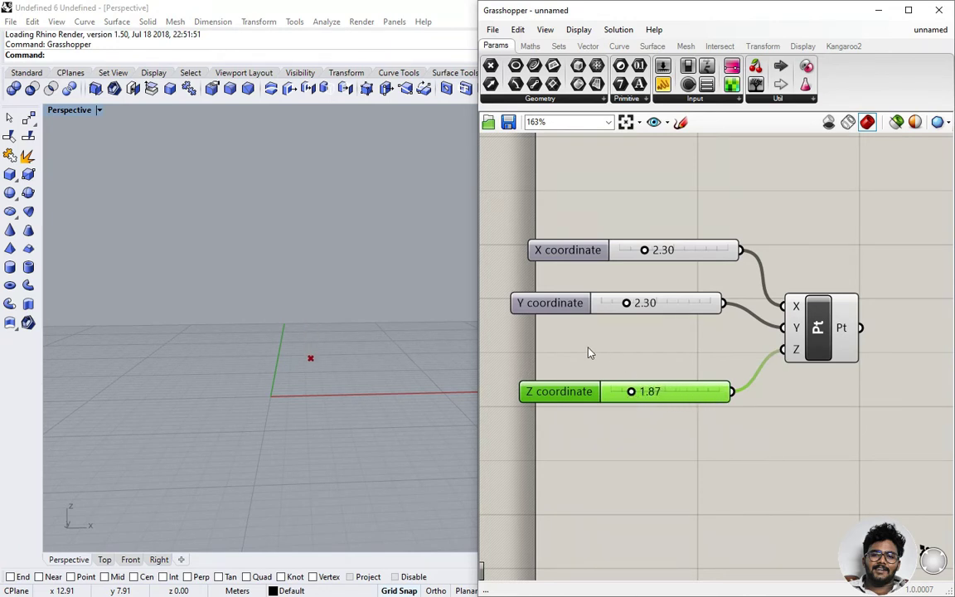
pyautogui.scroll(-3, 572, 363)
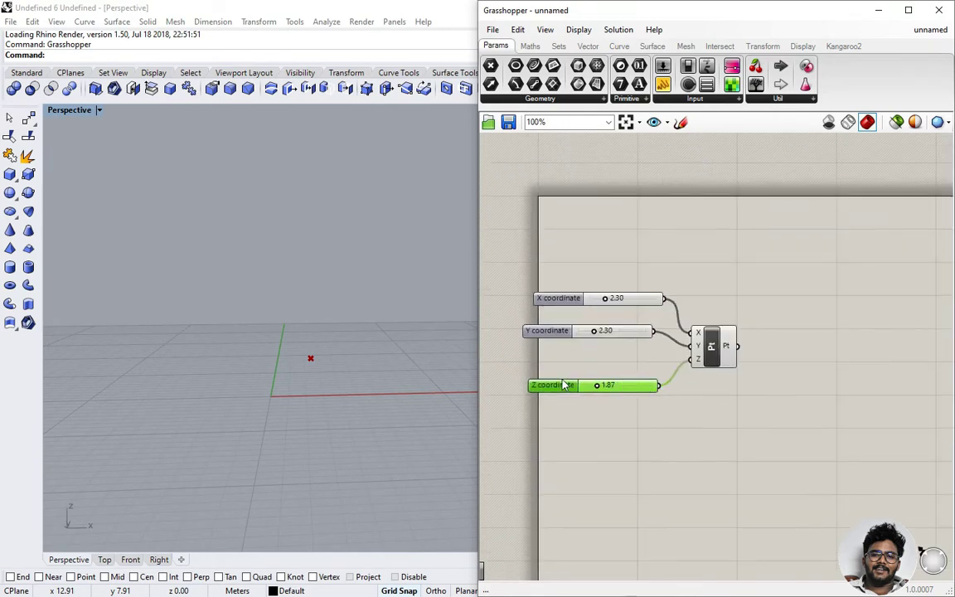
pyautogui.scroll(2, 564, 374)
pyautogui.moveTo(729, 444); pyautogui.dragTo(709, 442, button='right')
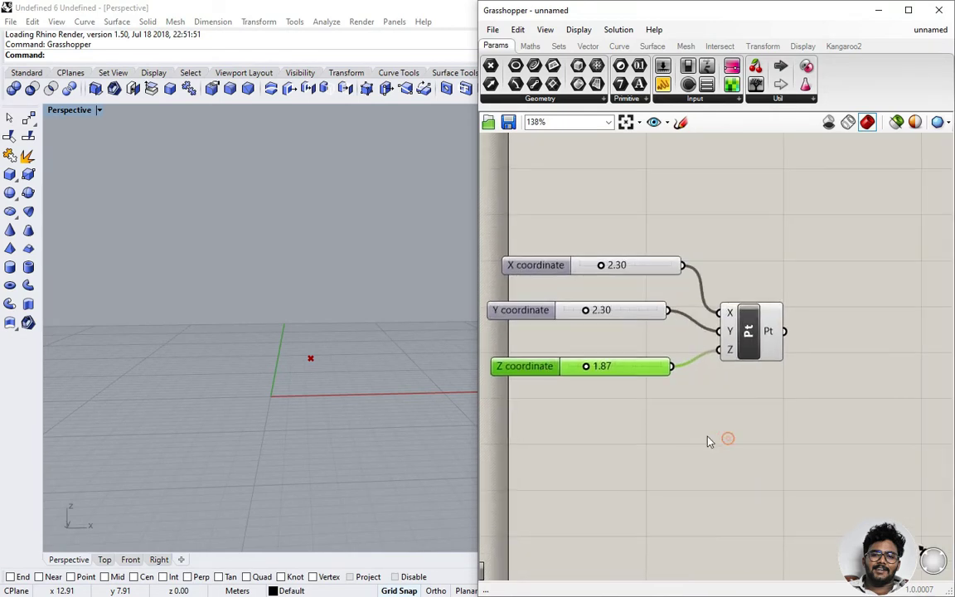
pyautogui.moveTo(463, 396); pyautogui.dragTo(311, 430, button='right')
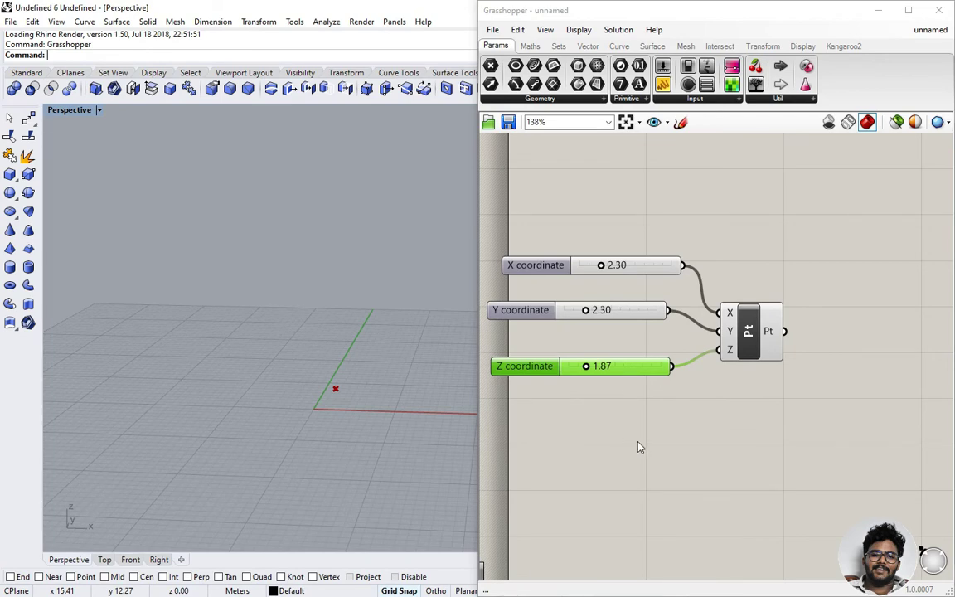
pyautogui.click(605, 427)
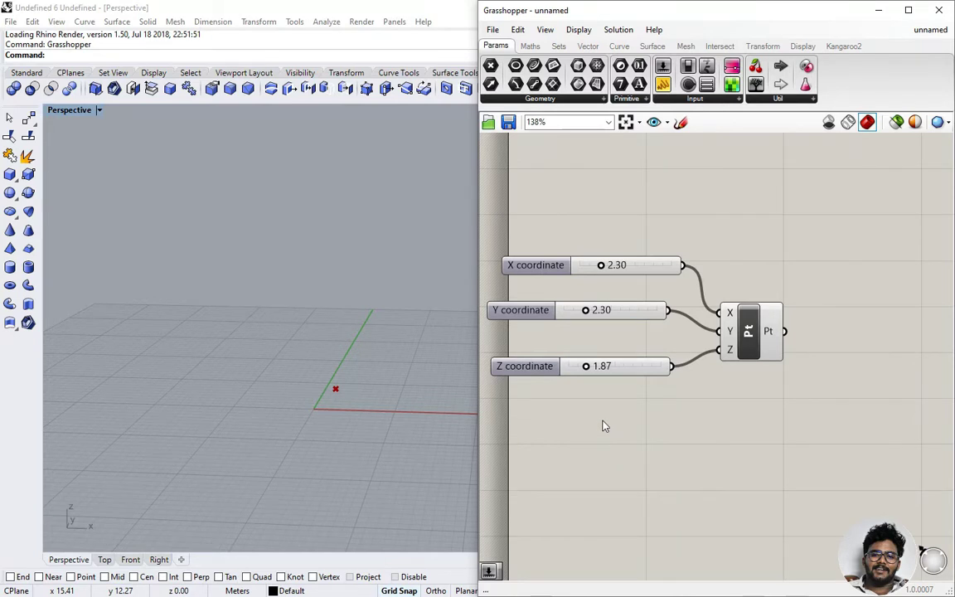
pyautogui.doubleClick(570, 455)
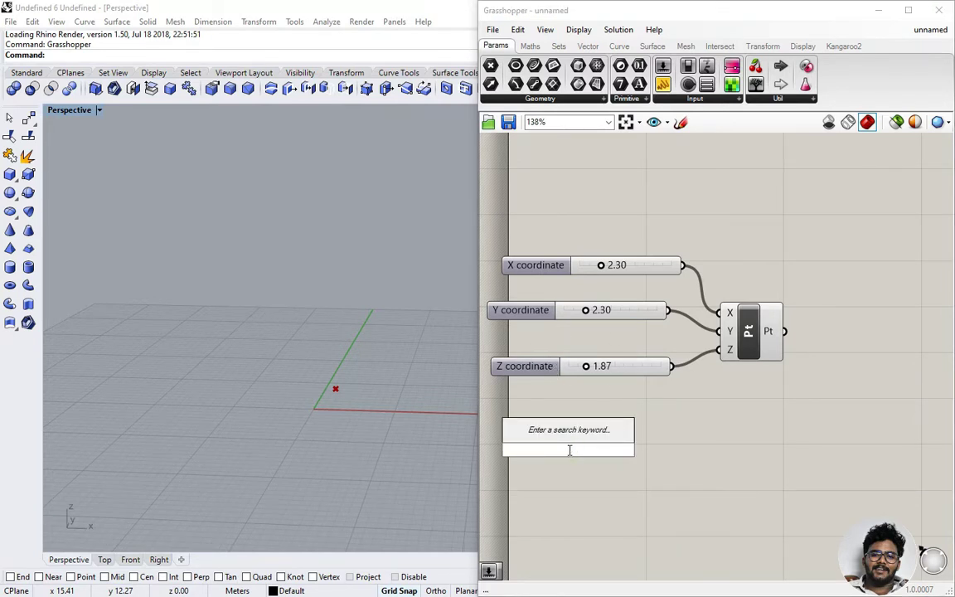
pyautogui.write('0')
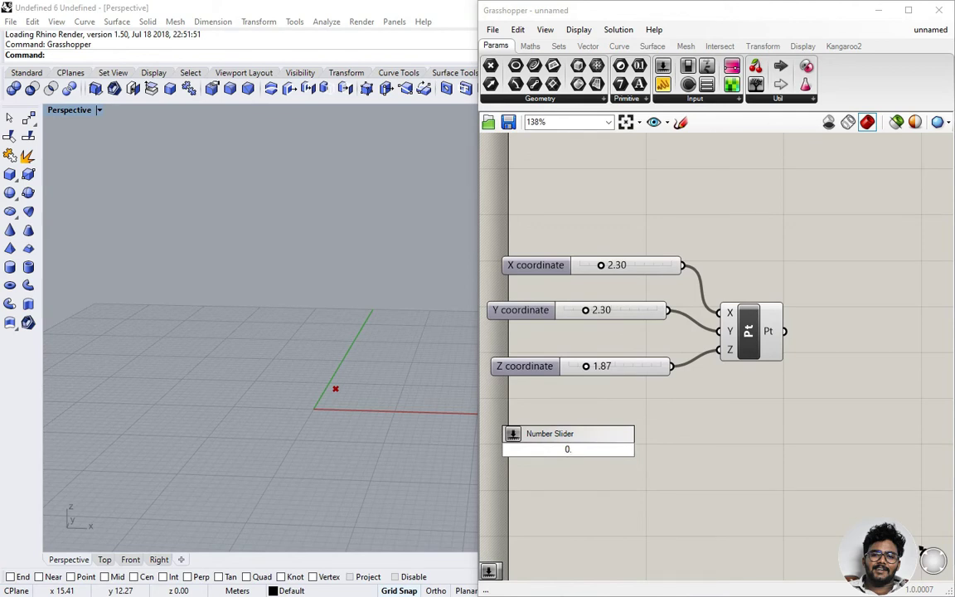
pyautogui.write('.0<5.0<10.5')
pyautogui.press('BackSpace')
pyautogui.press('BackSpace')
pyautogui.press('BackSpace')
pyautogui.press('BackSpace')
pyautogui.write('20')
pyautogui.press('Return')
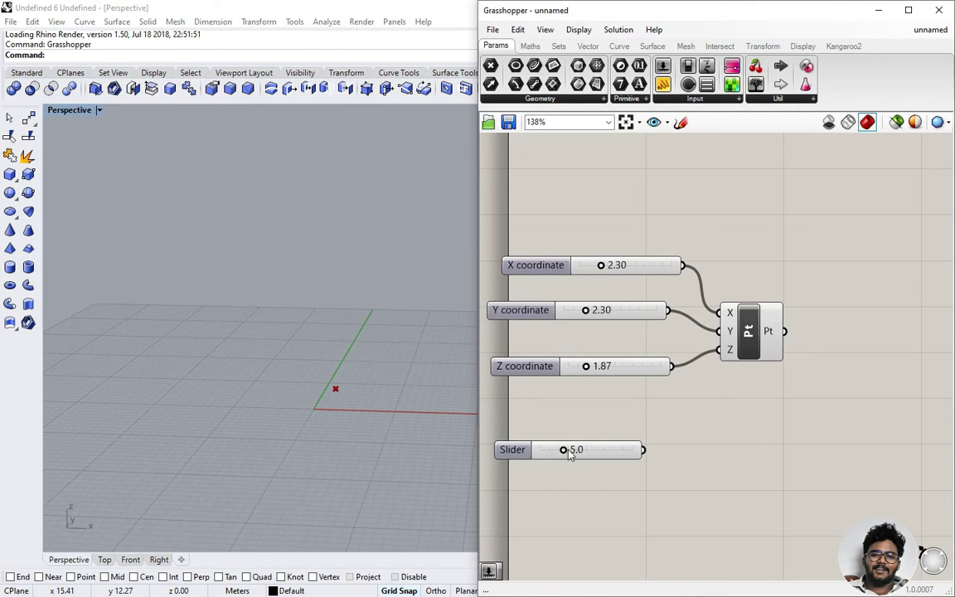
pyautogui.moveTo(566, 450)
pyautogui.mouseDown()
pyautogui.moveTo(597, 452)
pyautogui.moveTo(543, 453)
pyautogui.moveTo(635, 452)
pyautogui.moveTo(564, 453)
pyautogui.mouseUp()
pyautogui.click(514, 451)
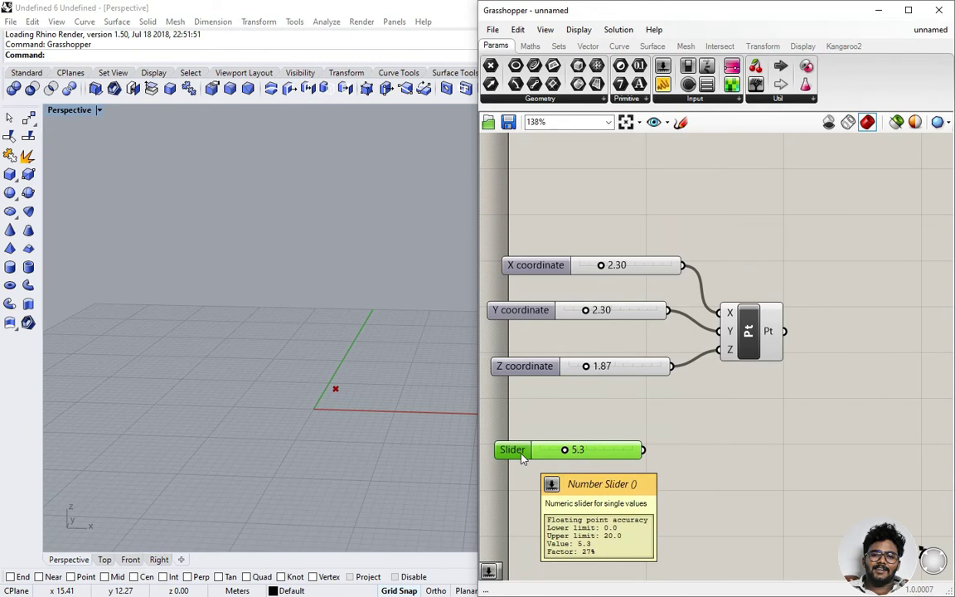
pyautogui.press('Delete')
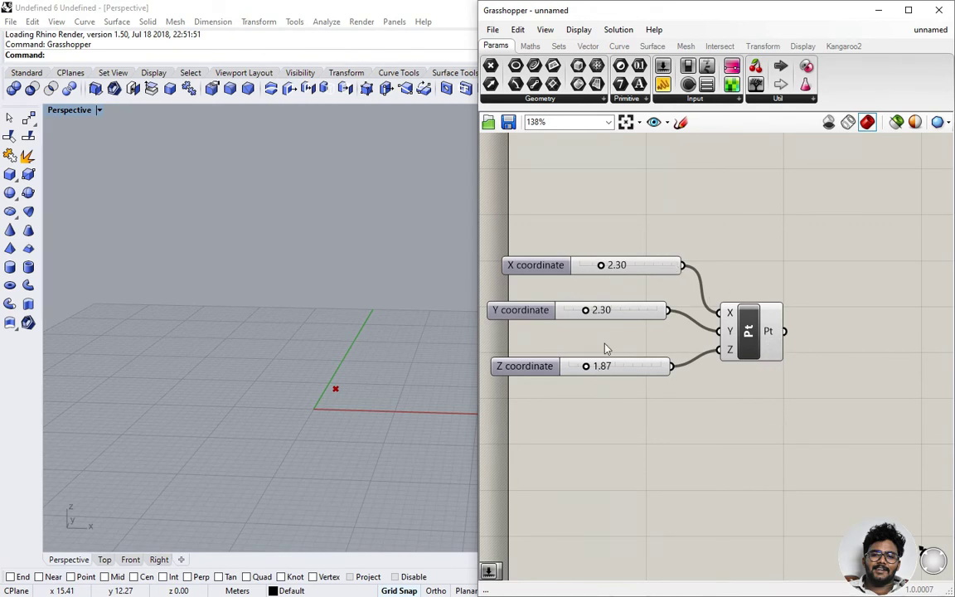
# Step: Move the sliders to X 4.11, Y 7.81 and Z 5.77, then orbit to view the point
pyautogui.moveTo(587, 311); pyautogui.dragTo(613, 311)
pyautogui.moveTo(590, 368); pyautogui.dragTo(625, 363)
pyautogui.moveTo(614, 311); pyautogui.dragTo(636, 309)
pyautogui.moveTo(602, 265)
pyautogui.mouseDown()
pyautogui.moveTo(580, 264)
pyautogui.moveTo(652, 267)
pyautogui.moveTo(615, 276)
pyautogui.mouseUp()
pyautogui.moveTo(852, 485); pyautogui.dragTo(688, 420)
pyautogui.scroll(-2, 316, 411)
pyautogui.moveTo(316, 410)
pyautogui.mouseDown(button='right')
pyautogui.moveTo(326, 432)
pyautogui.moveTo(346, 441)
pyautogui.moveTo(308, 401)
pyautogui.mouseUp(button='right')
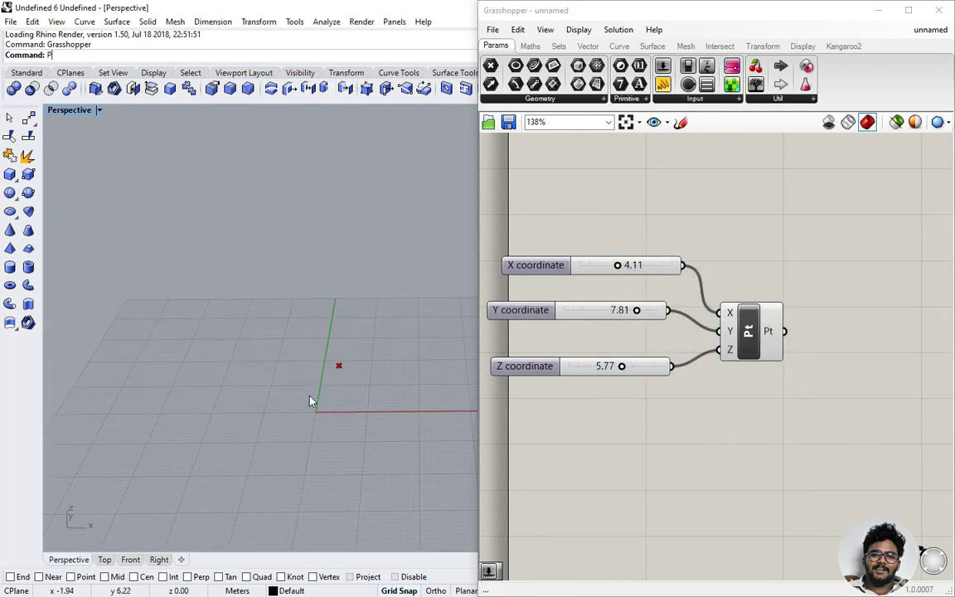
# Step: Place a Rhino point on the grid left of the origin using the Point command
pyautogui.write('Point')
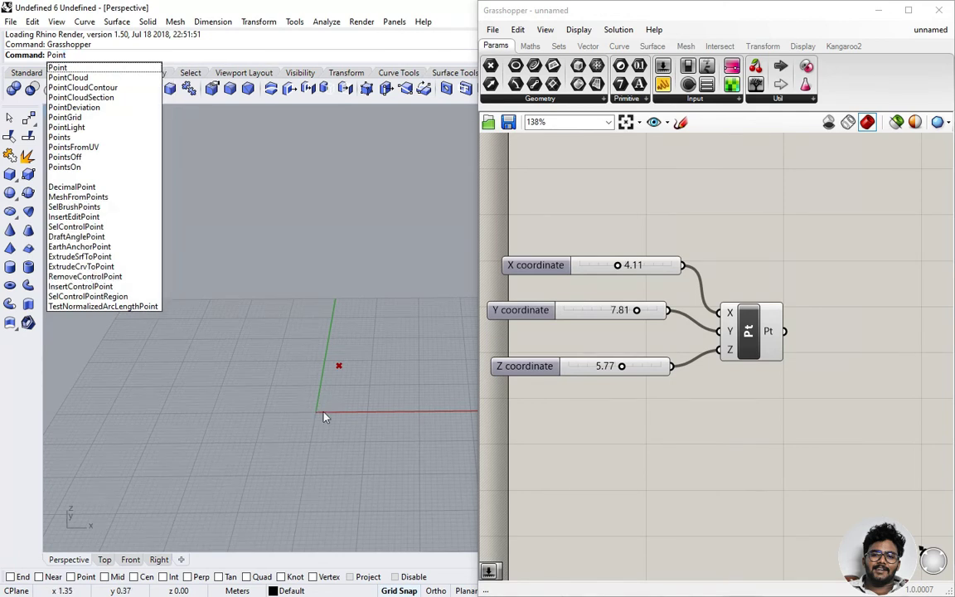
pyautogui.press('Return')
pyautogui.scroll(1, 265, 408)
pyautogui.click(214, 389)
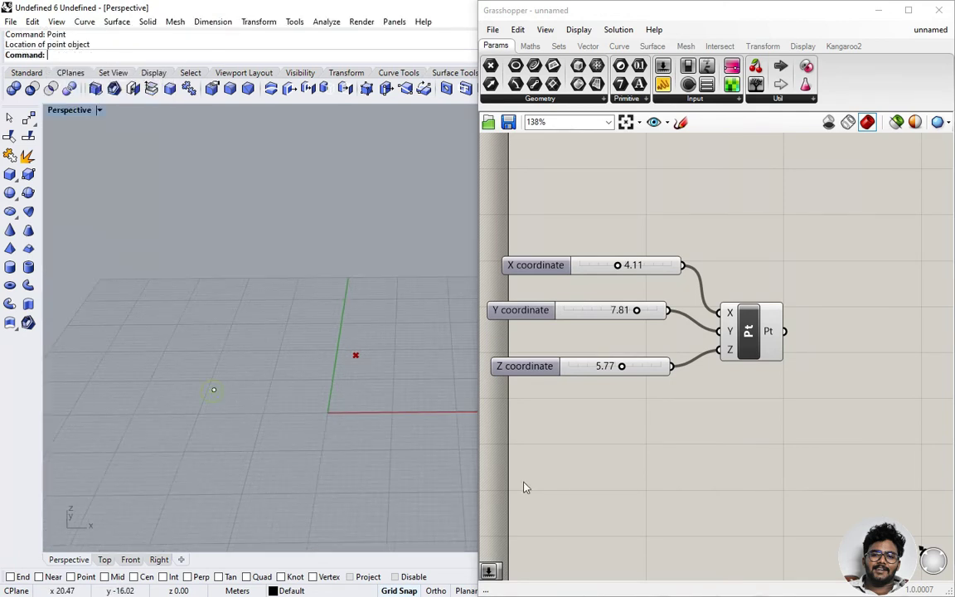
pyautogui.doubleClick(694, 478)
pyautogui.write('point')
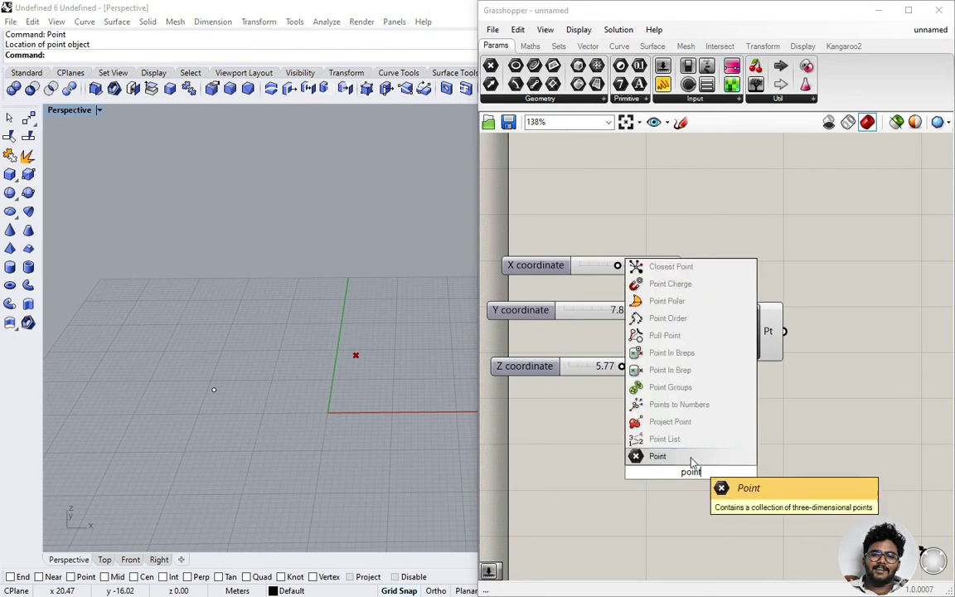
# Step: Add a Point parameter and set it to reference the Rhino point left of the origin
pyautogui.press('Return')
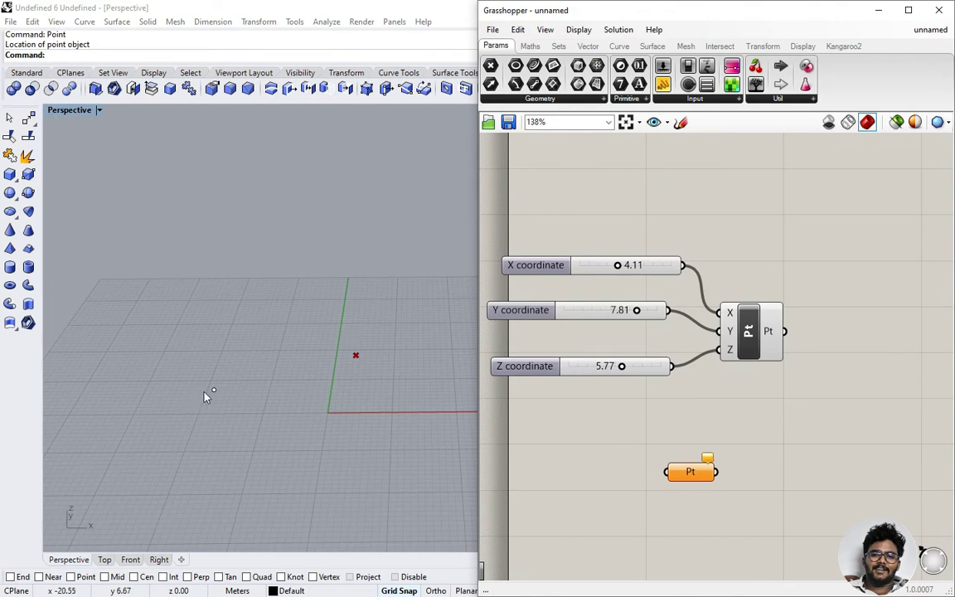
pyautogui.rightClick(686, 472)
pyautogui.moveTo(695, 476)
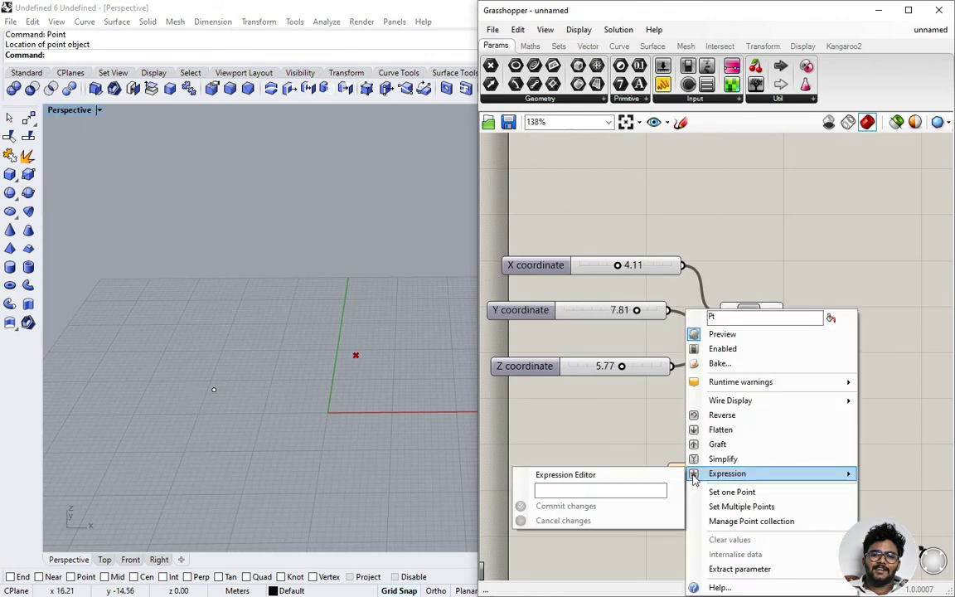
pyautogui.click(756, 493)
pyautogui.click(213, 390)
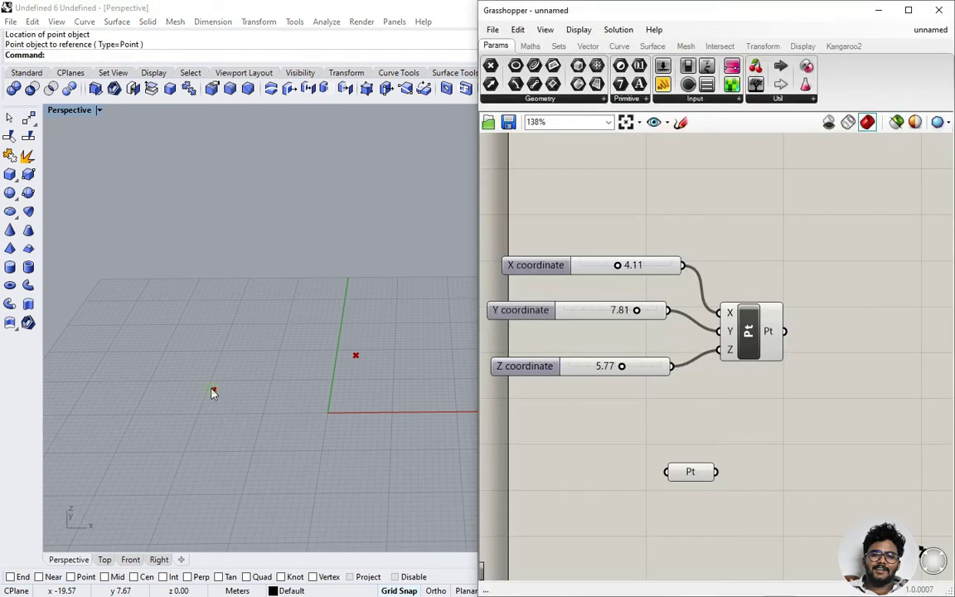
pyautogui.click(689, 472)
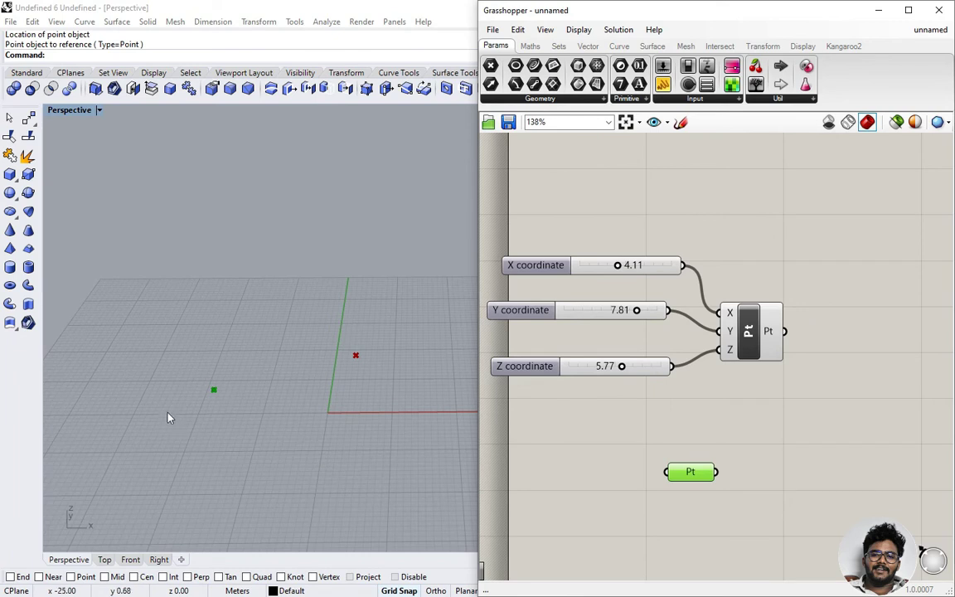
pyautogui.scroll(-2, 538, 340)
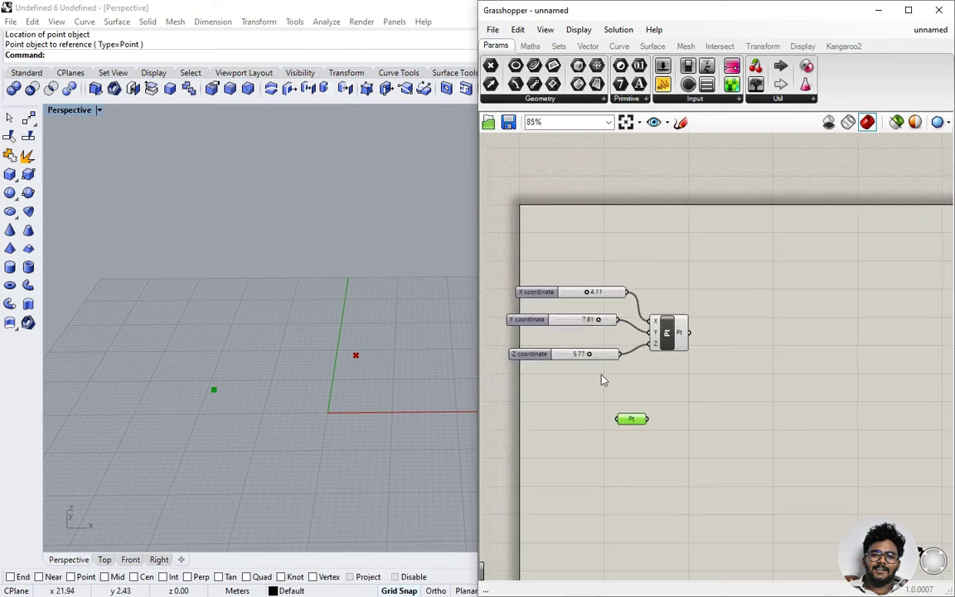
pyautogui.scroll(1, 572, 497)
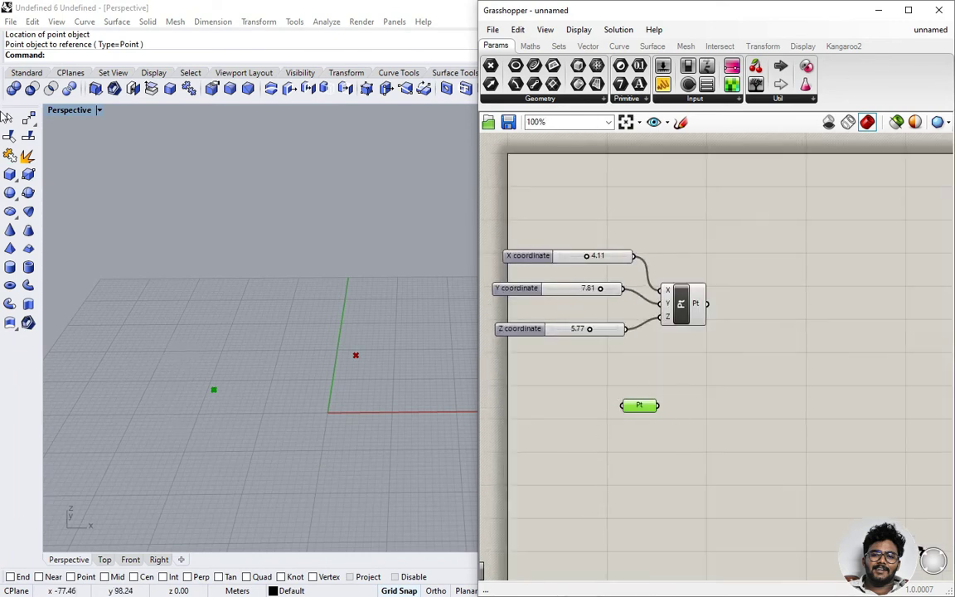
# Step: Draw a wavy Control Point Curve through eight points across the Perspective grid
pyautogui.click(26, 73)
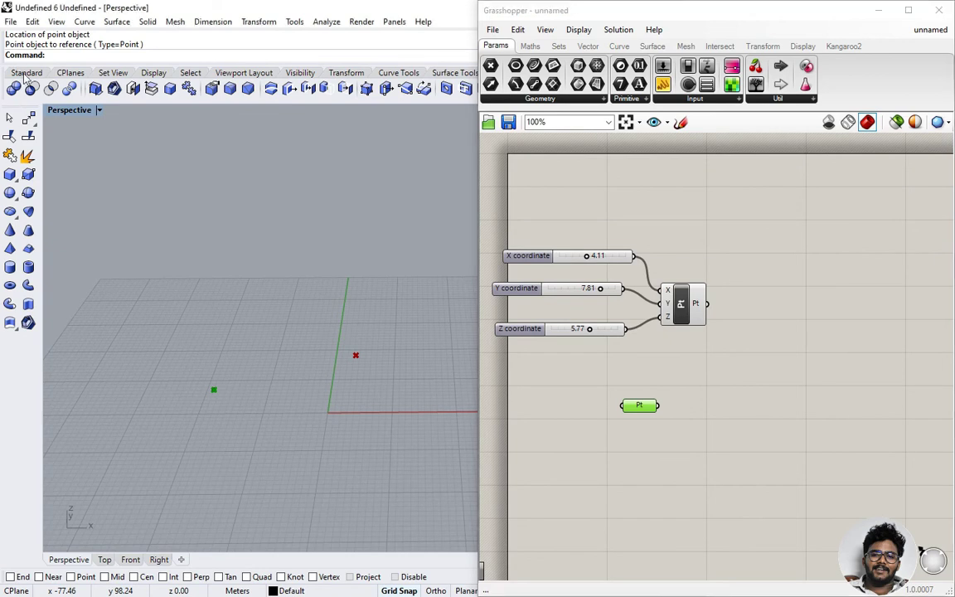
pyautogui.click(15, 138)
pyautogui.click(216, 337)
pyautogui.click(323, 367)
pyautogui.click(310, 340)
pyautogui.click(304, 278)
pyautogui.click(345, 291)
pyautogui.click(407, 285)
pyautogui.click(422, 345)
pyautogui.click(424, 418)
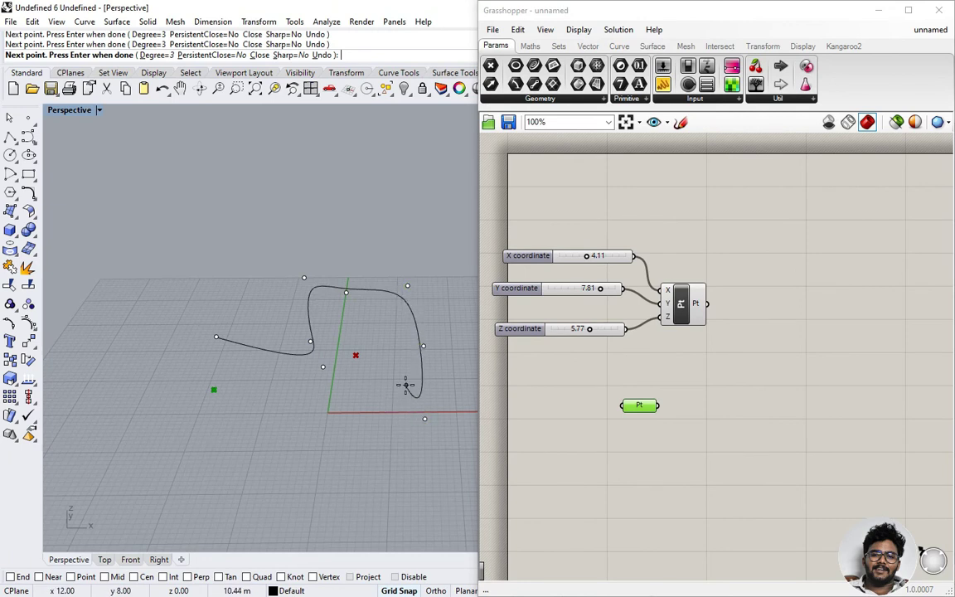
pyautogui.rightClick(406, 384)
# Step: Add a Geometry (Geo) parameter to the canvas, abandoning a 'construct' search
pyautogui.doubleClick(601, 462)
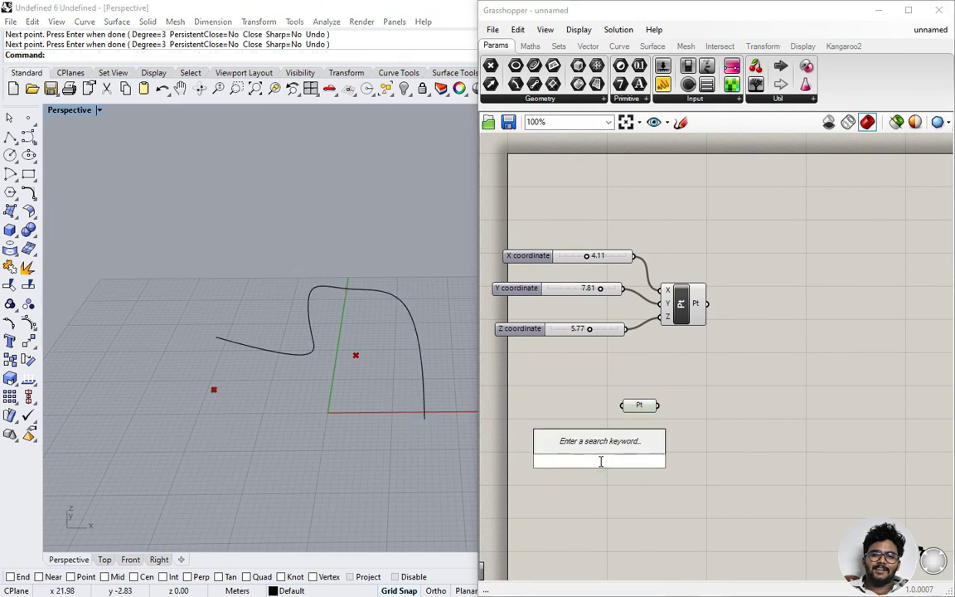
pyautogui.write('geo')
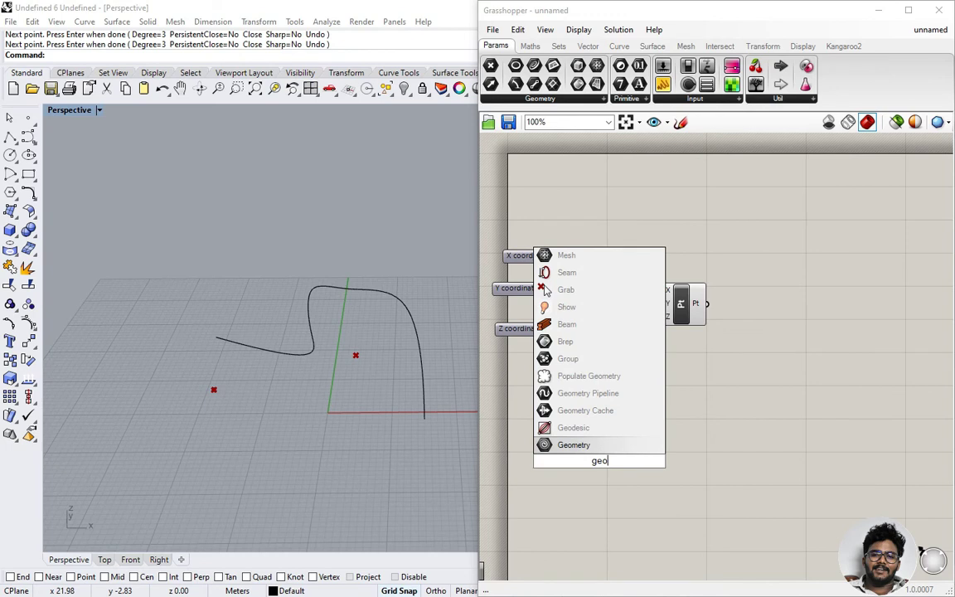
pyautogui.click(601, 444)
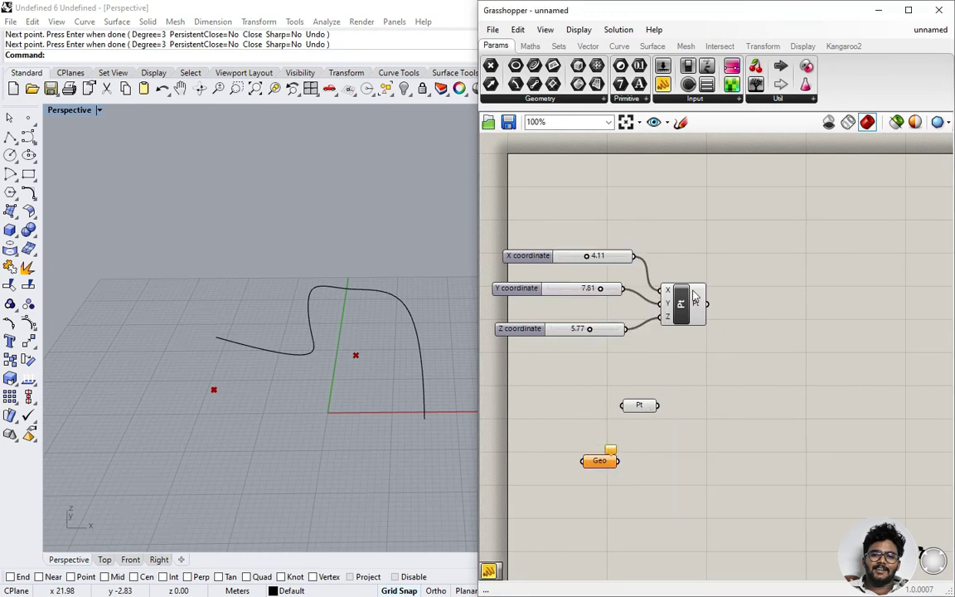
pyautogui.moveTo(694, 317)
pyautogui.doubleClick(731, 421)
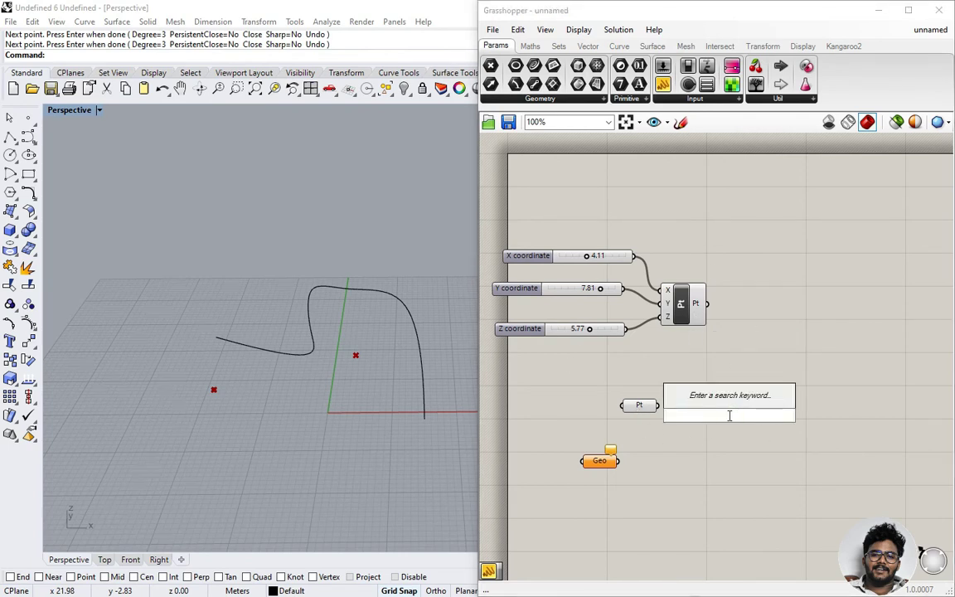
pyautogui.write('construct')
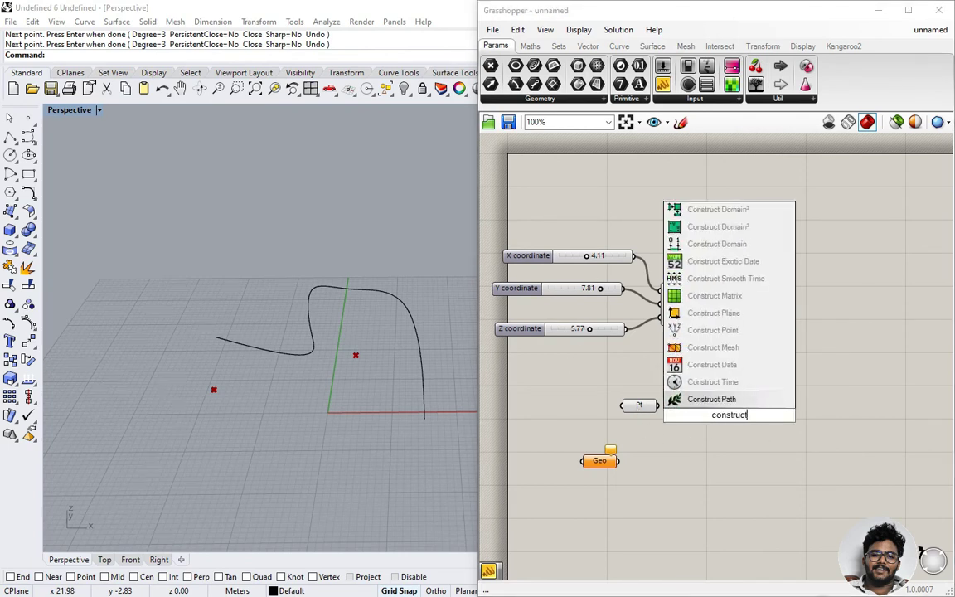
pyautogui.click(712, 330)
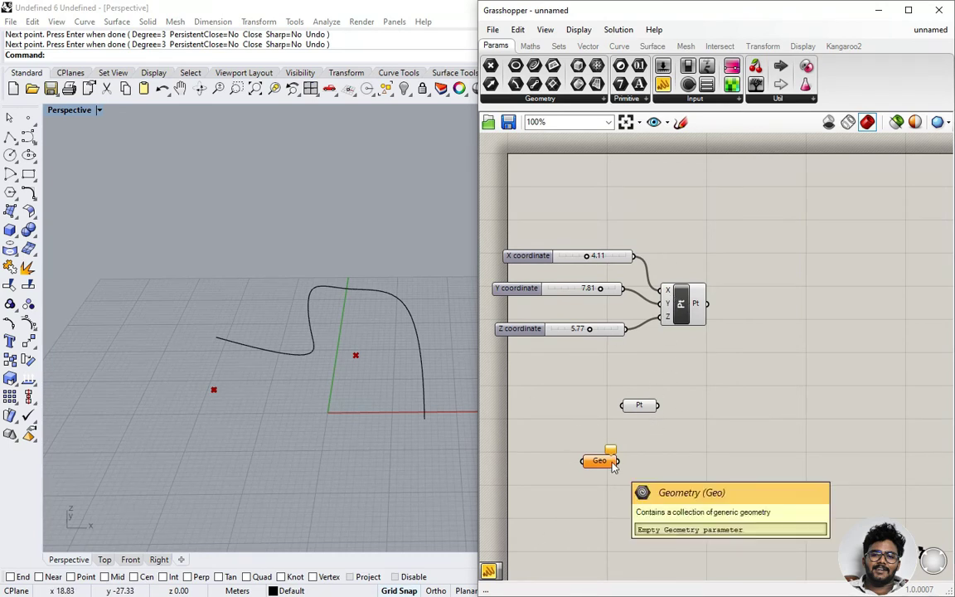
pyautogui.scroll(1, 614, 466)
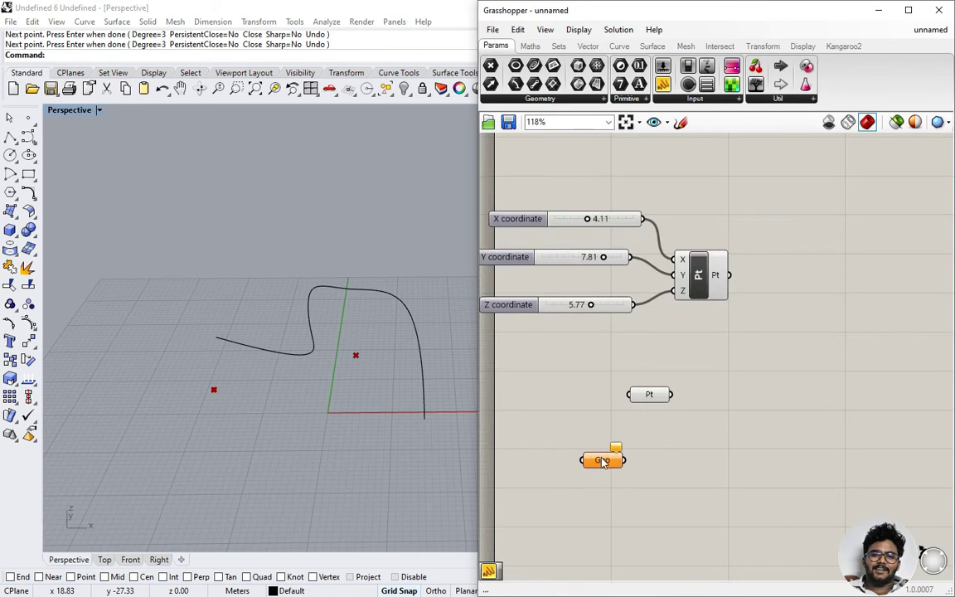
# Step: Set Geo to reference the wavy Rhino curve via Set one Geometry and check its preview
pyautogui.rightClick(603, 463)
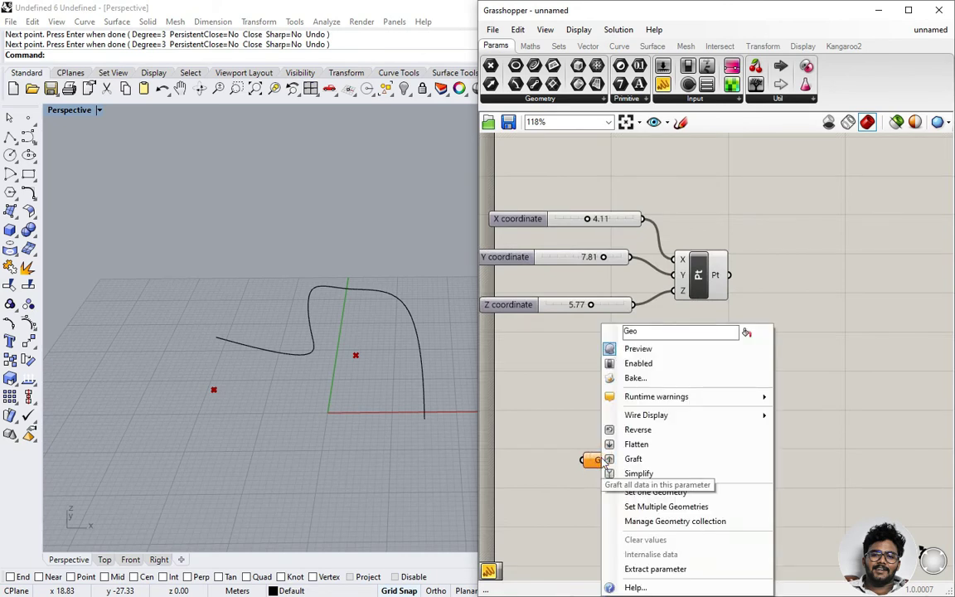
pyautogui.click(665, 446)
pyautogui.click(608, 461)
pyautogui.rightClick(607, 461)
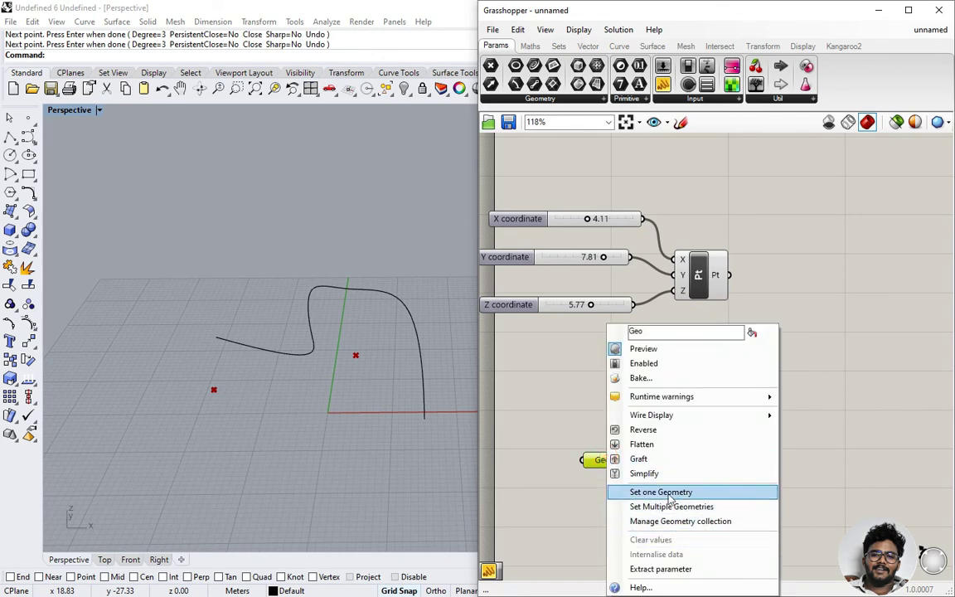
pyautogui.click(670, 498)
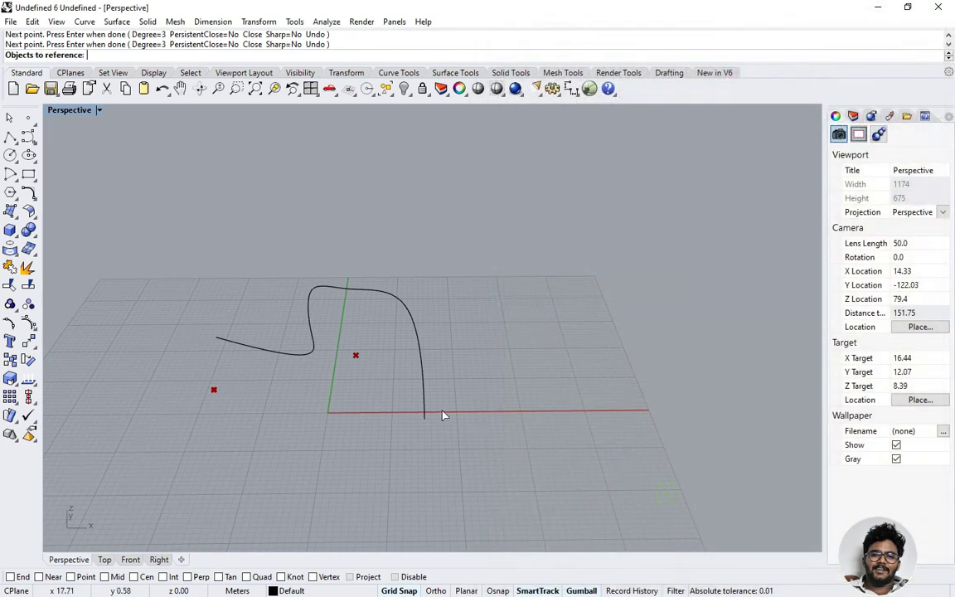
pyautogui.click(415, 324)
pyautogui.click(601, 396)
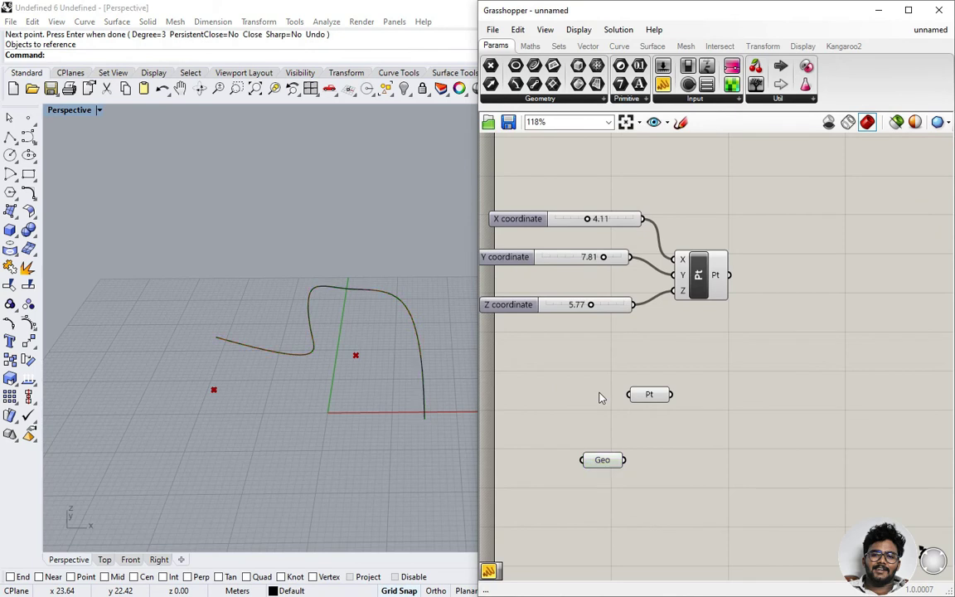
pyautogui.moveTo(615, 468)
pyautogui.click(609, 462)
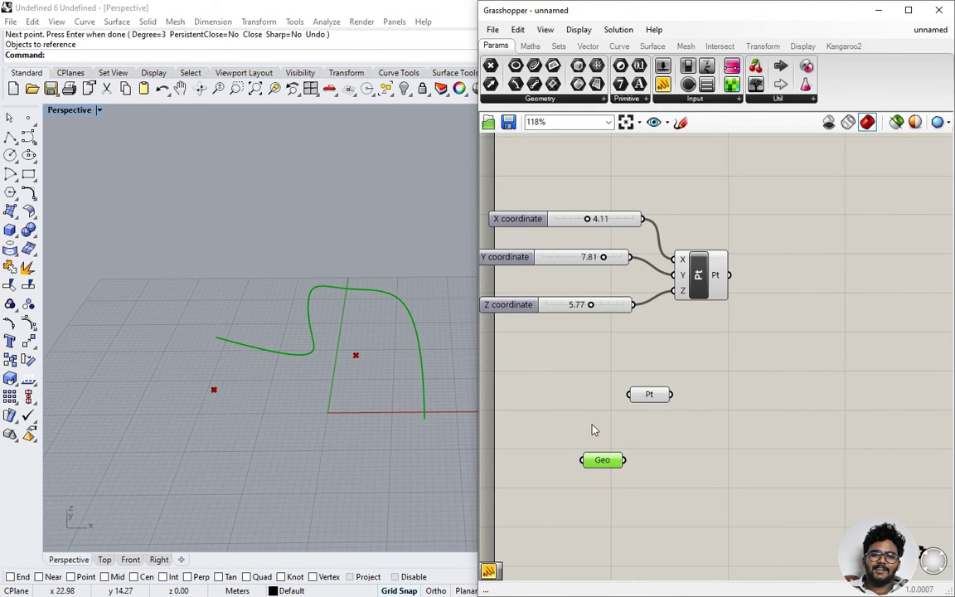
pyautogui.click(658, 465)
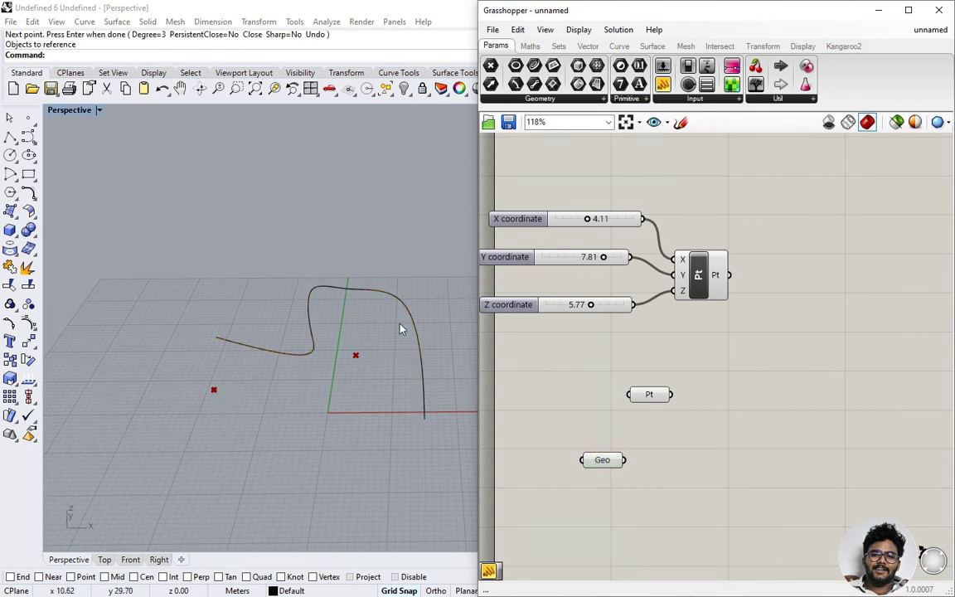
# Step: Add a Length component right of Geo and wire Geo into its C input
pyautogui.doubleClick(668, 469)
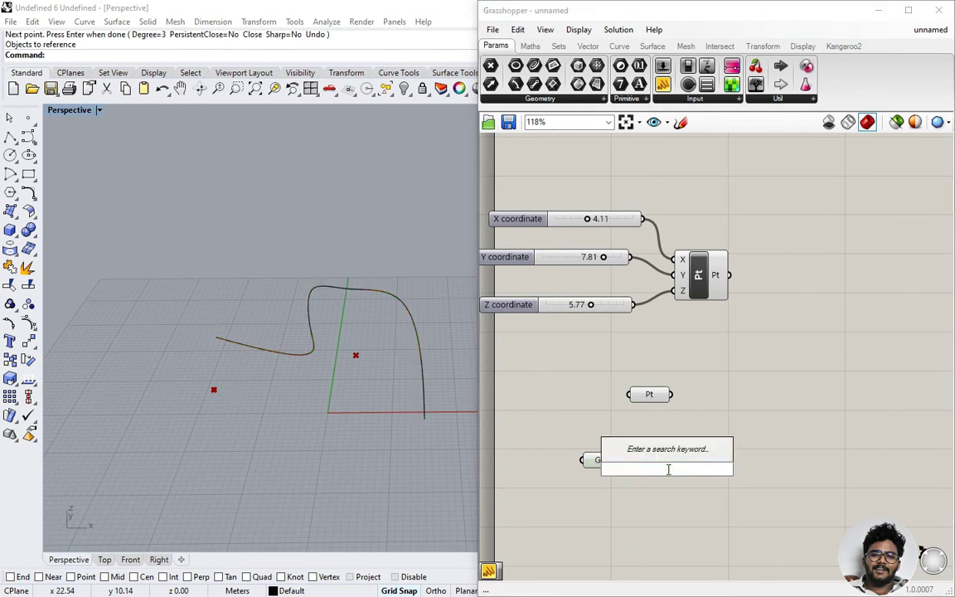
pyautogui.write('len')
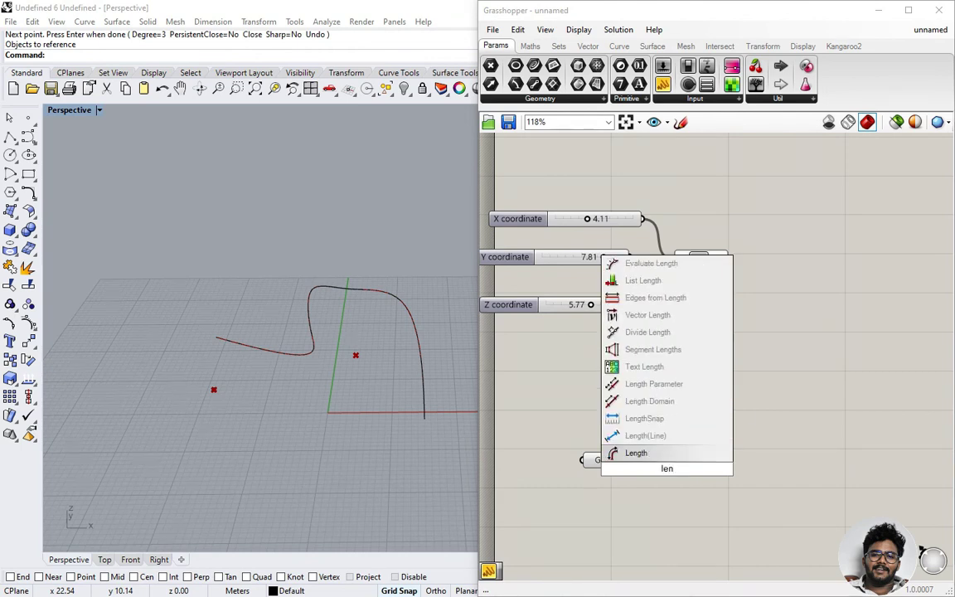
pyautogui.click(672, 454)
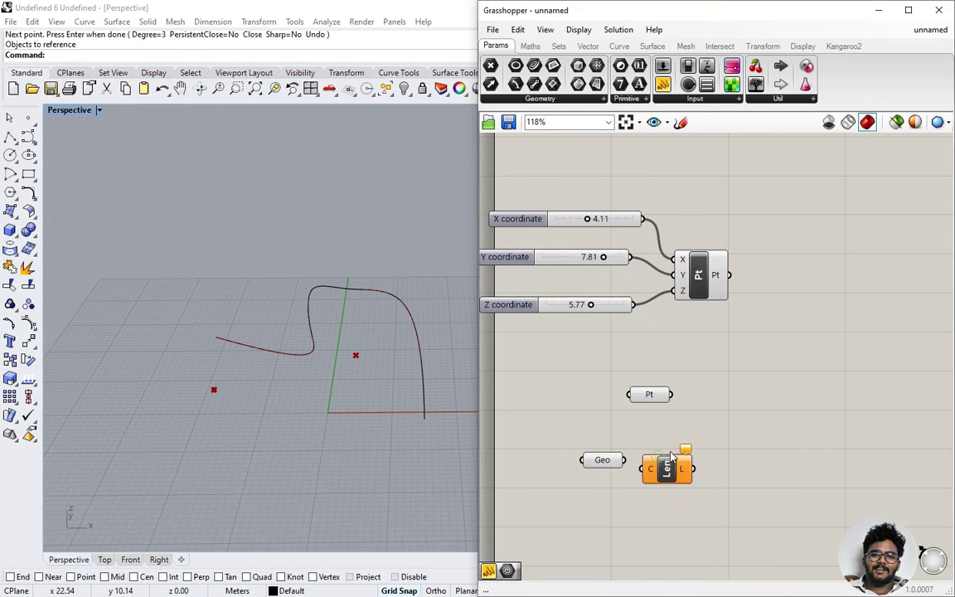
pyautogui.moveTo(670, 469); pyautogui.dragTo(707, 455)
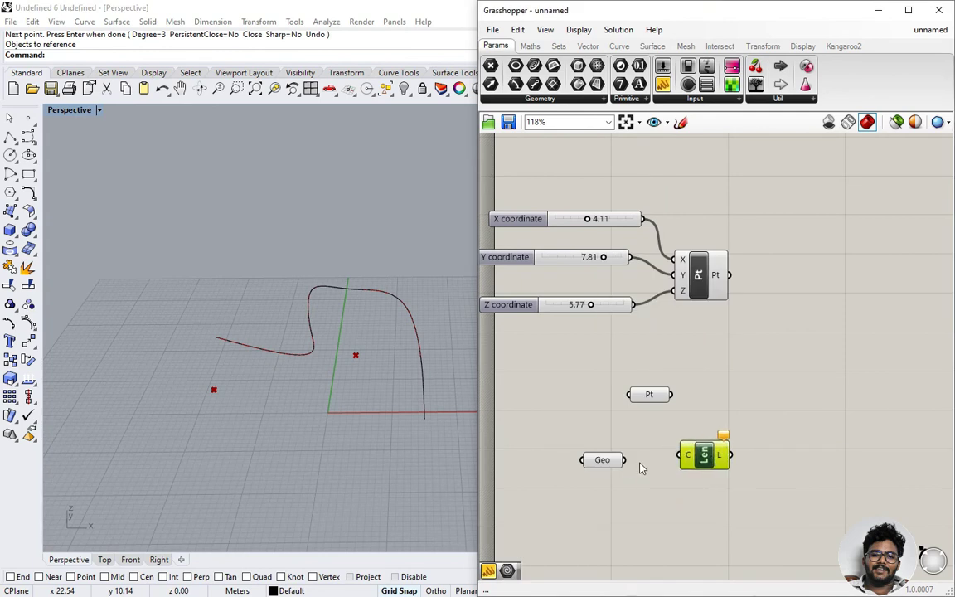
pyautogui.moveTo(627, 460); pyautogui.dragTo(685, 463)
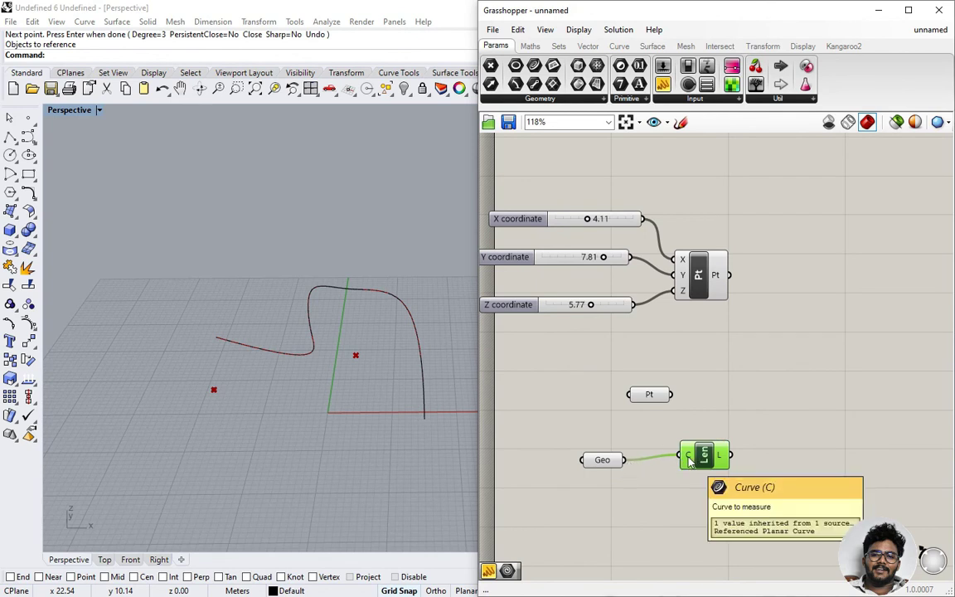
pyautogui.scroll(-2, 646, 456)
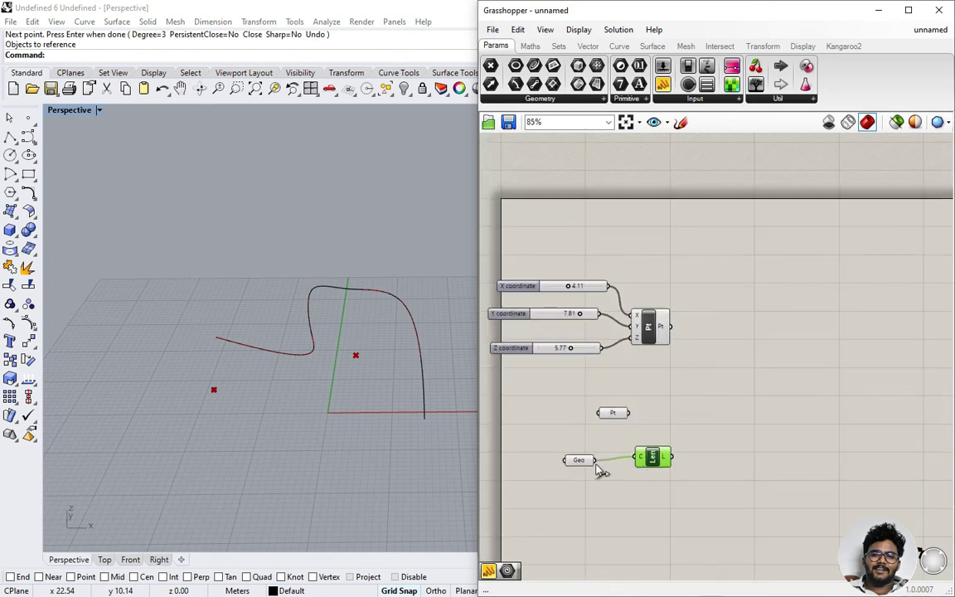
pyautogui.scroll(1, 693, 486)
pyautogui.moveTo(664, 466)
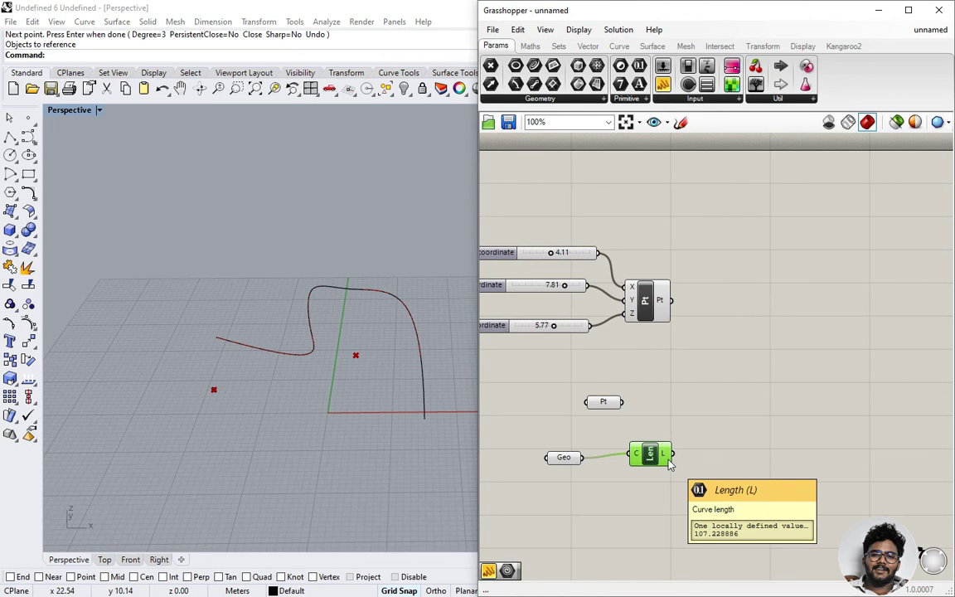
# Step: Add a Panel right of Length and wire the L output into it, showing 107.228886
pyautogui.doubleClick(732, 452)
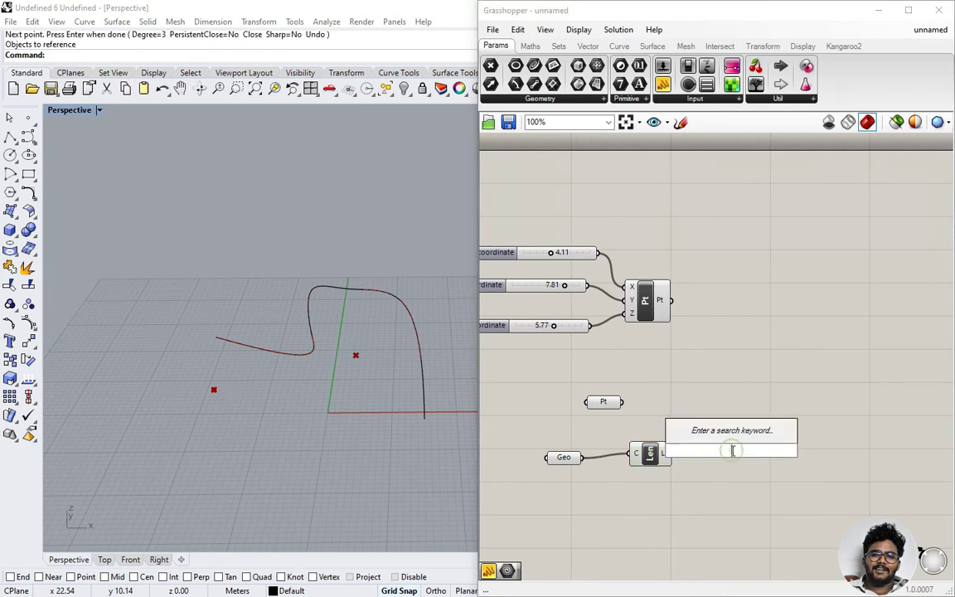
pyautogui.write('panel')
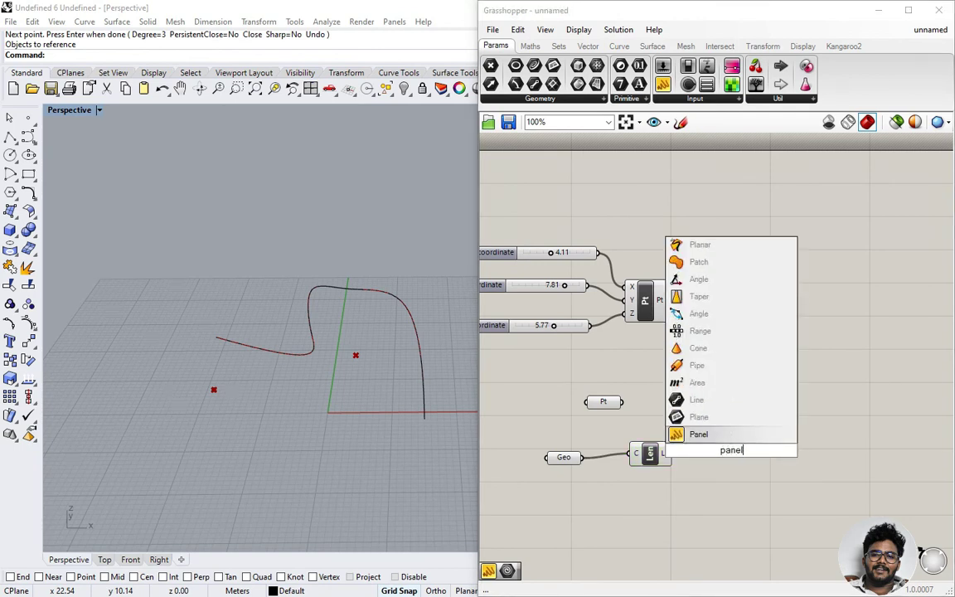
pyautogui.press('Return')
pyautogui.moveTo(727, 453); pyautogui.dragTo(756, 453)
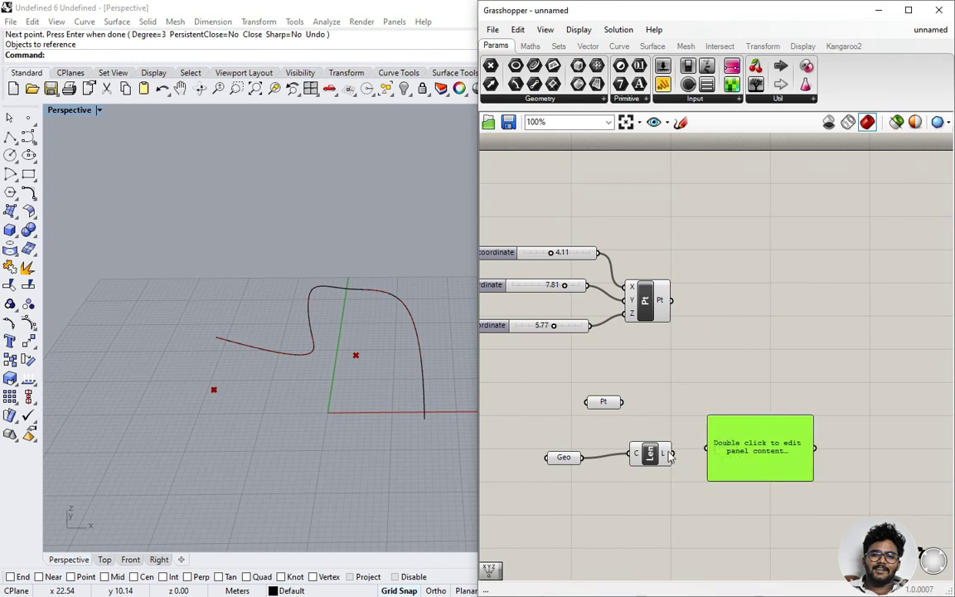
pyautogui.moveTo(675, 455); pyautogui.dragTo(726, 454)
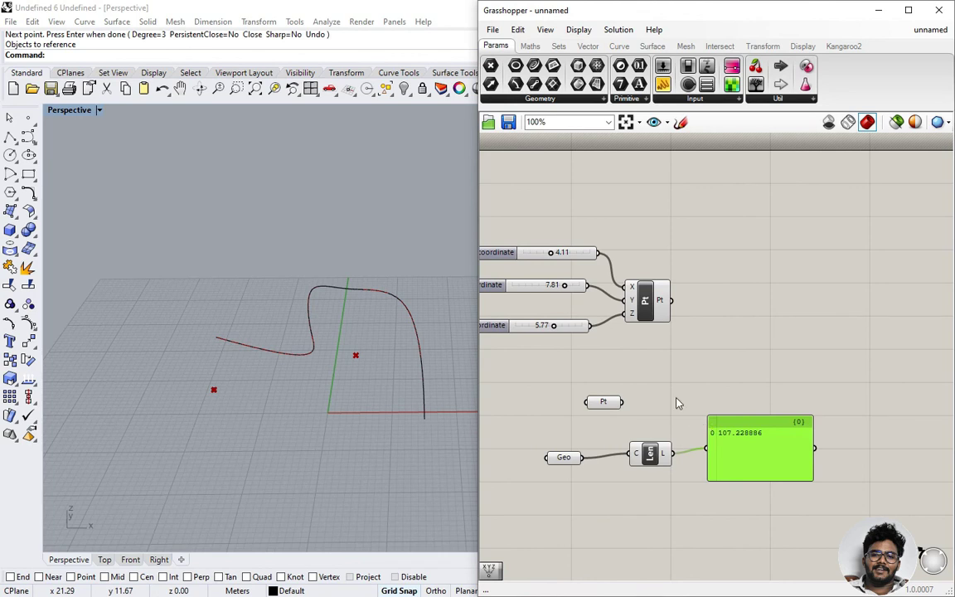
pyautogui.scroll(-2, 676, 403)
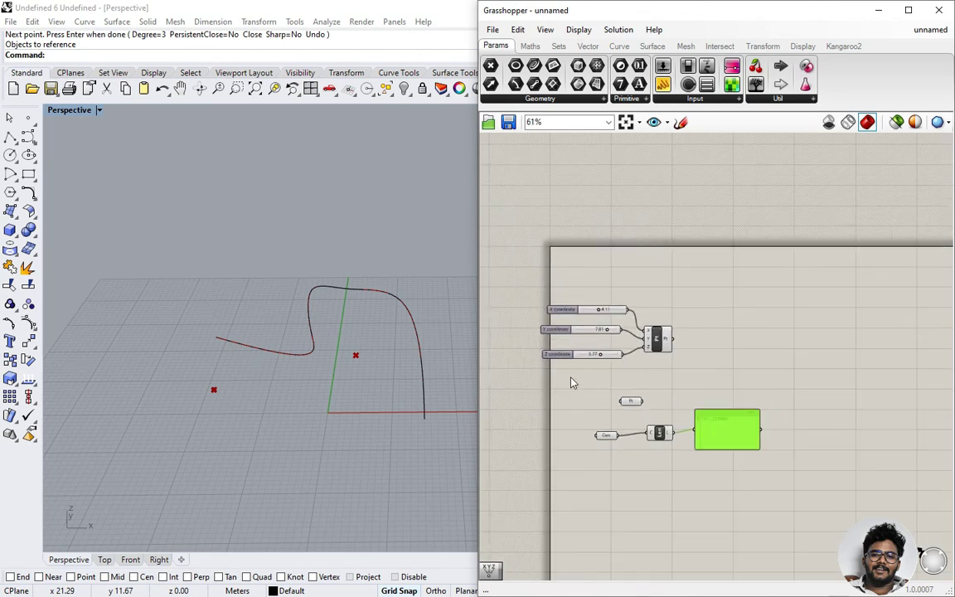
pyautogui.scroll(1, 572, 384)
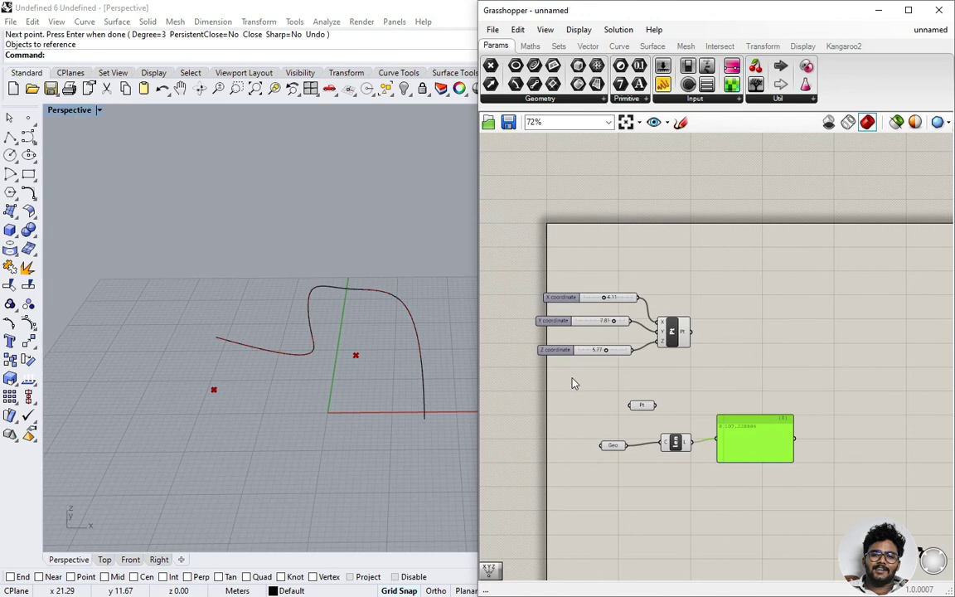